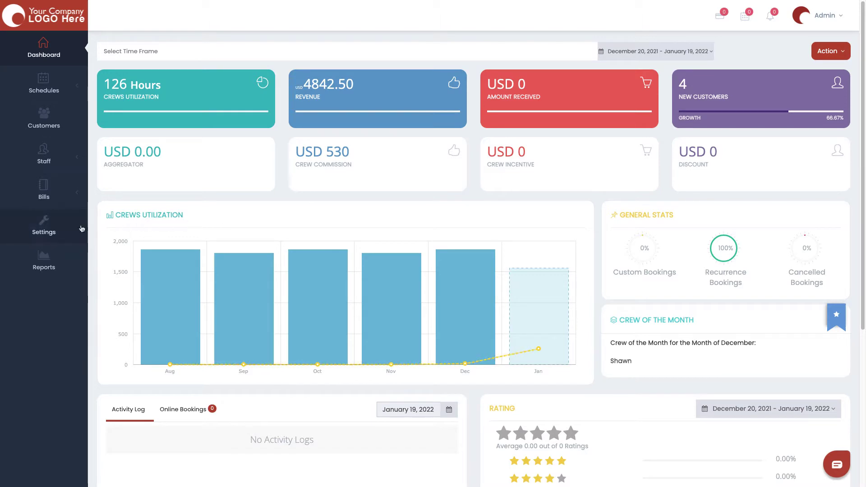
# Step: Open the Services settings and go to the service categories, including Upholstery Cleaning
pyautogui.click(83, 229)
pyautogui.scroll(-5, 88, 230)
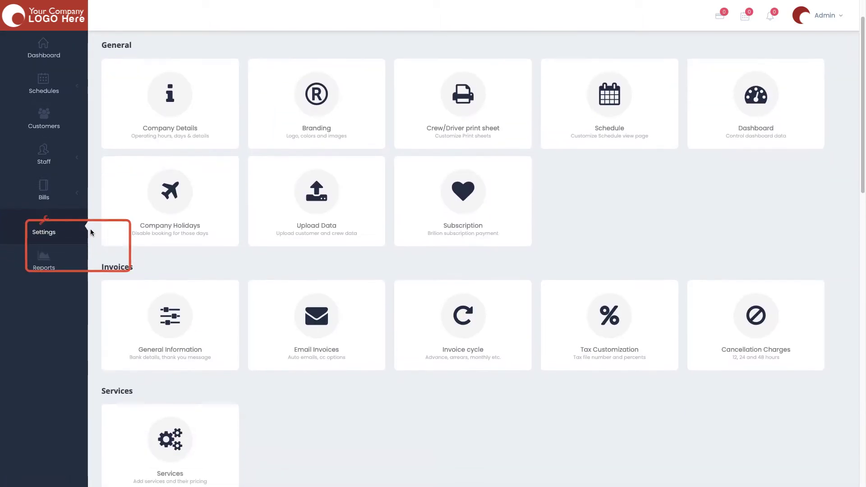
pyautogui.click(177, 292)
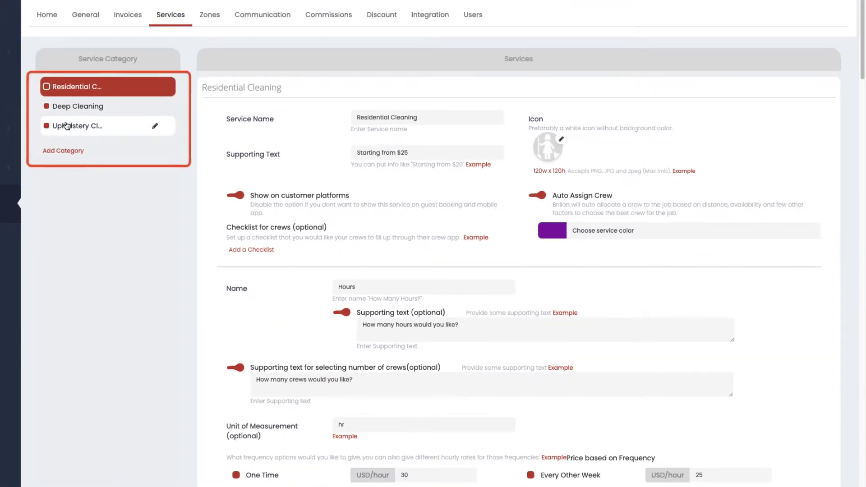
pyautogui.click(66, 125)
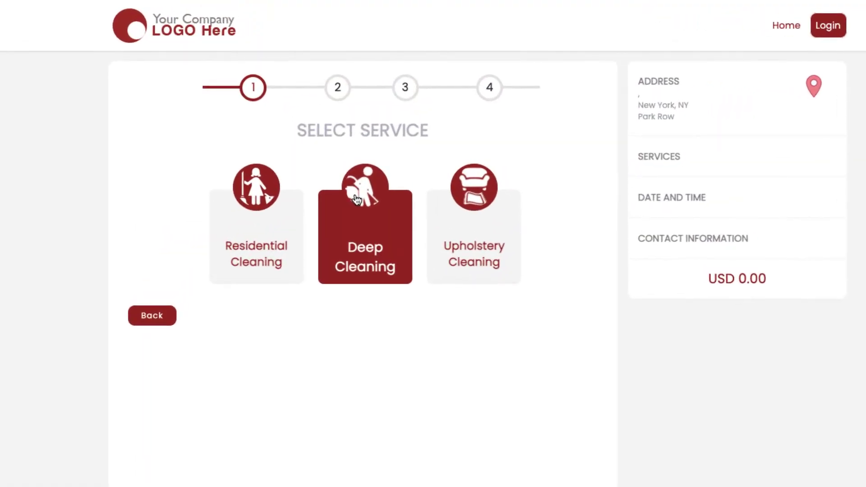
# Step: On the customer booking page, choose Home Deep Cleaning under Deep Cleaning, with One Time frequency and 2 Bedrooms
pyautogui.click(357, 199)
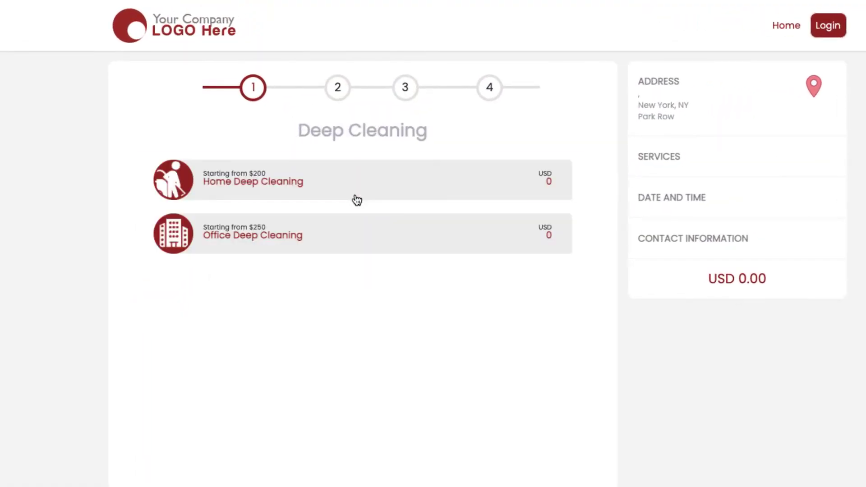
pyautogui.click(256, 190)
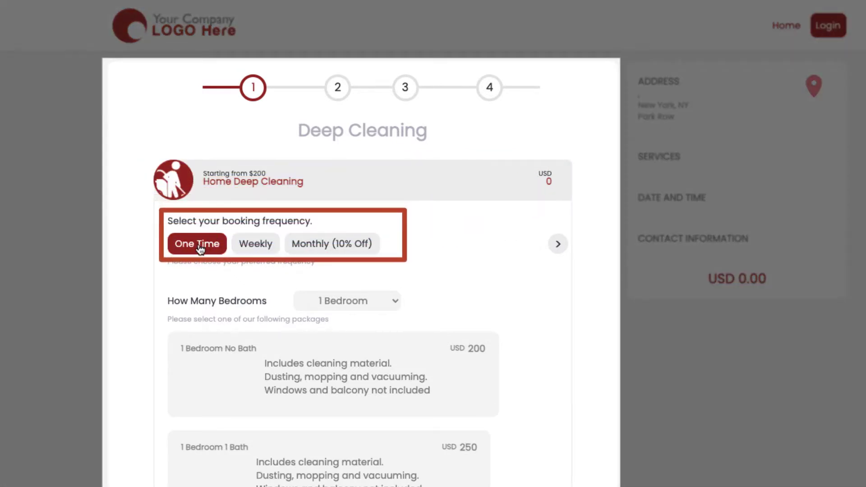
pyautogui.click(201, 249)
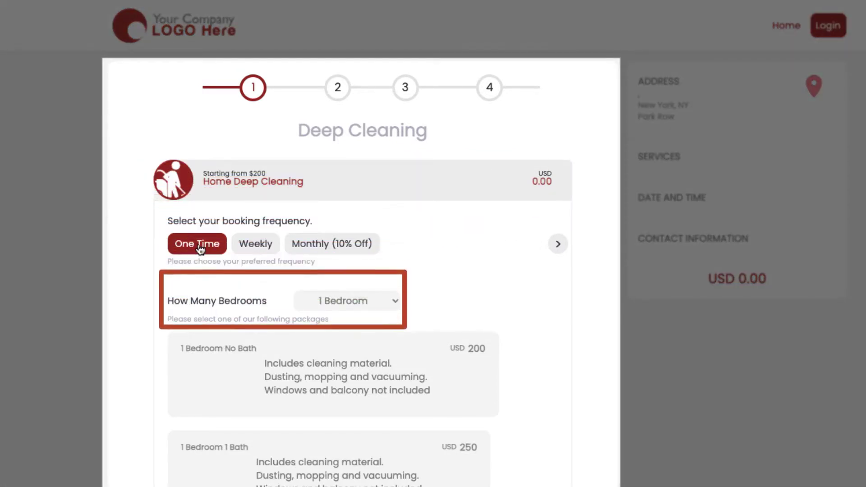
pyautogui.click(372, 300)
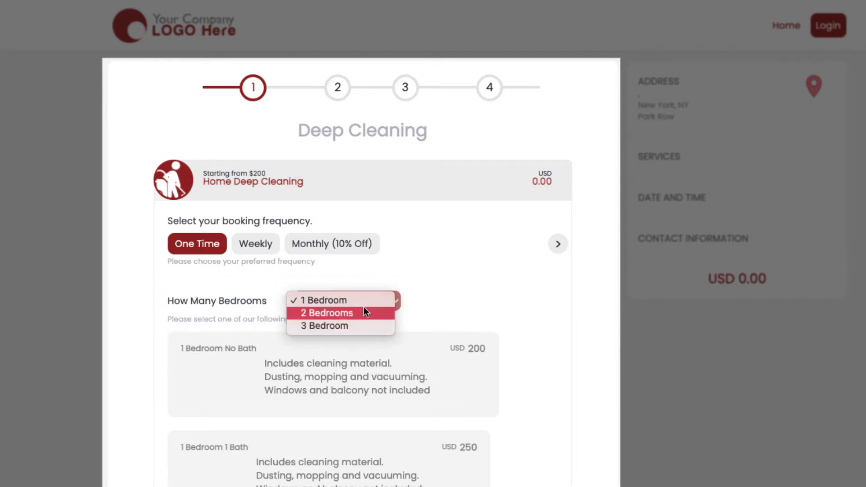
pyautogui.click(362, 176)
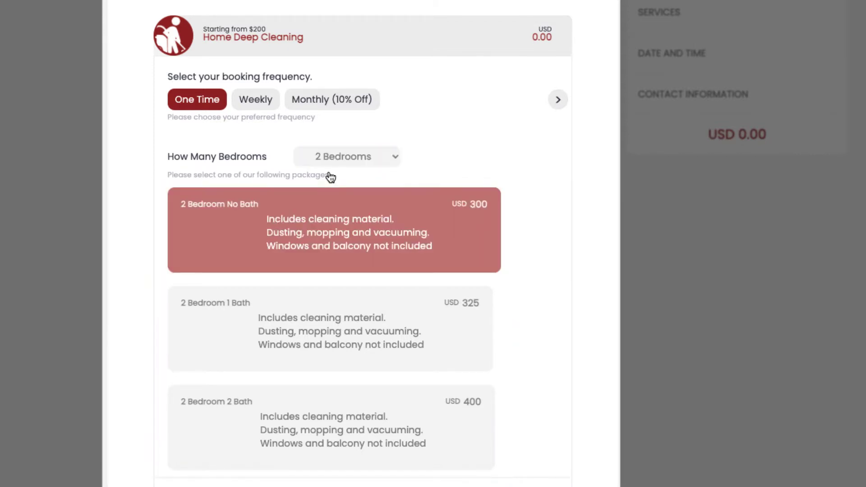
# Step: Choose the 2 Bedroom No Bath package and set the Windows add-on quantity to 2 in the booking
pyautogui.click(321, 219)
pyautogui.scroll(-2, 321, 216)
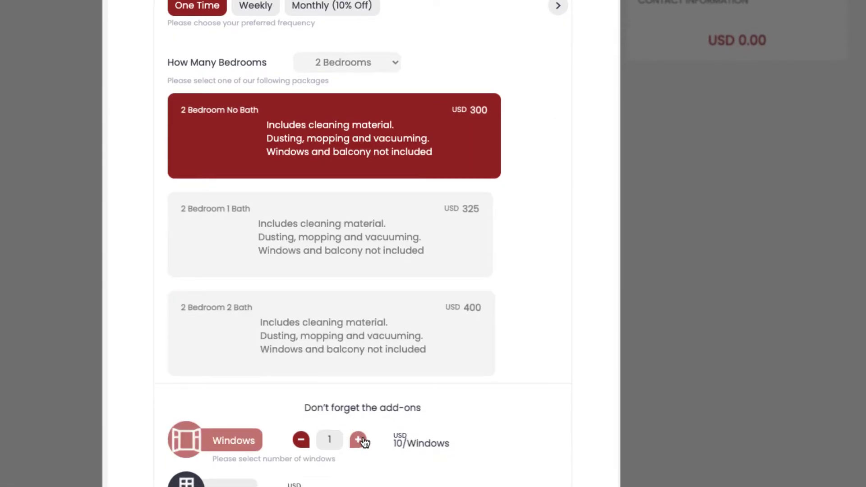
pyautogui.click(358, 439)
pyautogui.scroll(-10, 363, 475)
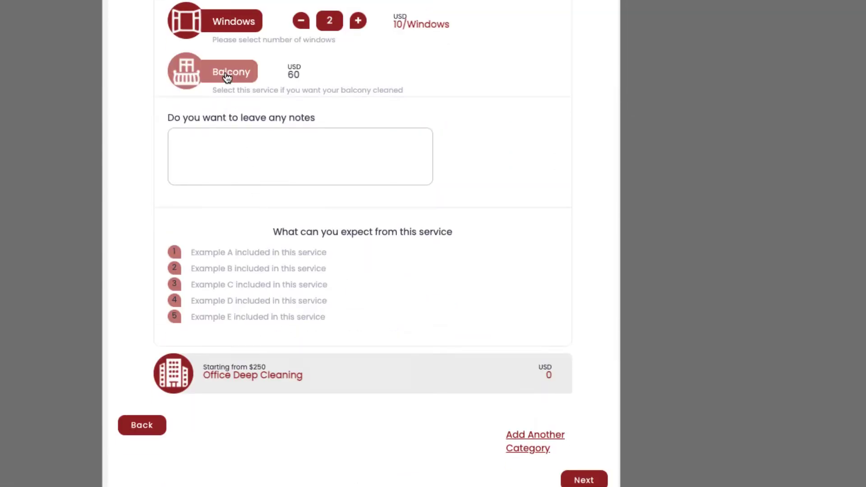
pyautogui.click(336, 180)
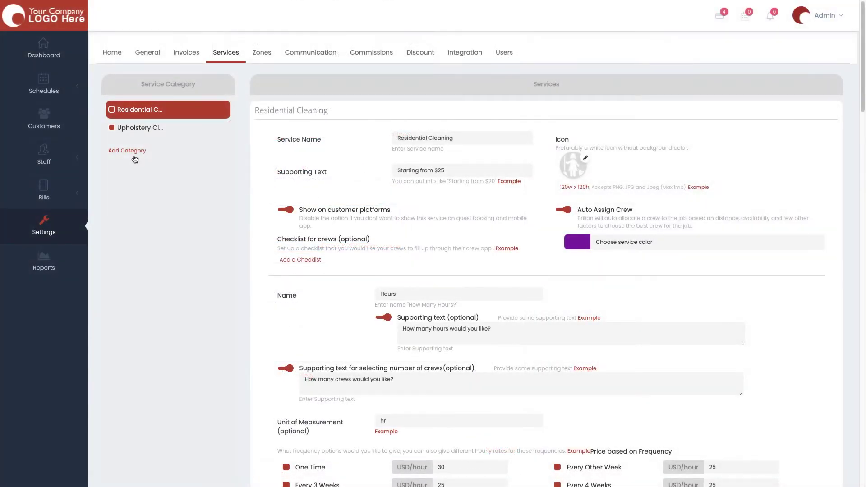
# Step: Back in the Services settings, start a new category named Deep Cleaning and keep it shown on customer platforms
pyautogui.click(129, 151)
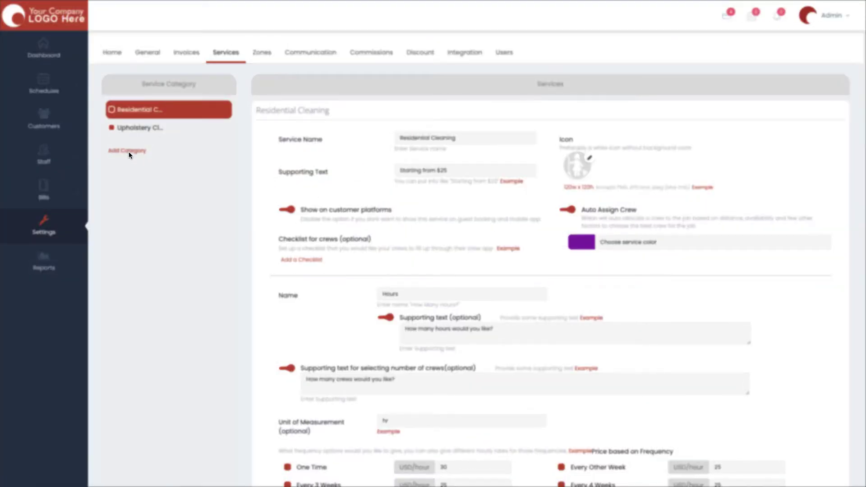
pyautogui.click(730, 43)
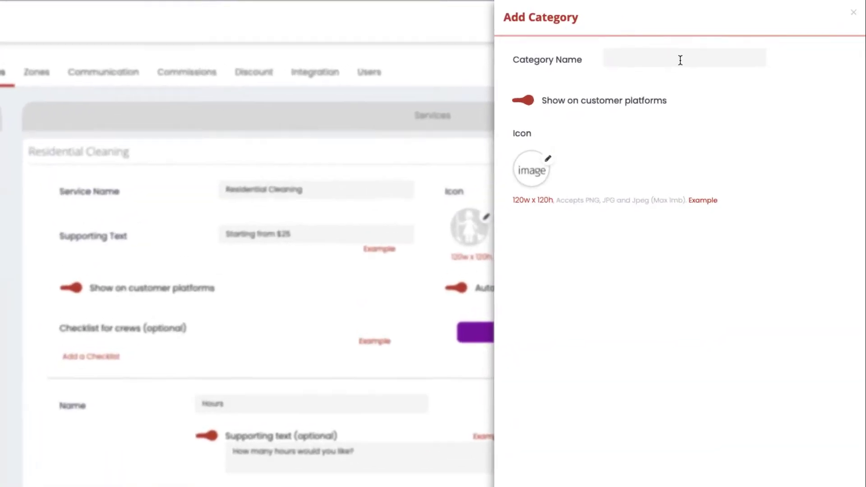
pyautogui.write('D')
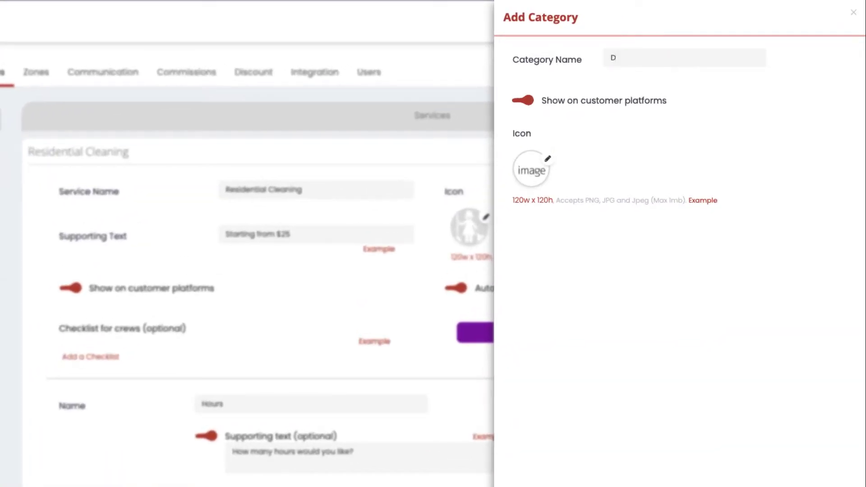
pyautogui.write('eep Cleaning')
pyautogui.click(529, 102)
pyautogui.click(528, 102)
# Step: Find the deep cleaning icon by searching for "deep", assign it to the new category and save the category
pyautogui.click(548, 158)
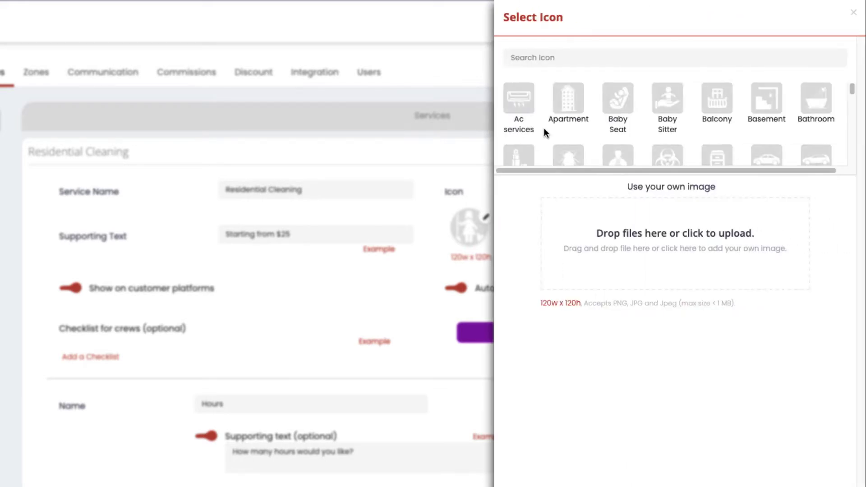
pyautogui.click(541, 60)
pyautogui.write('deep')
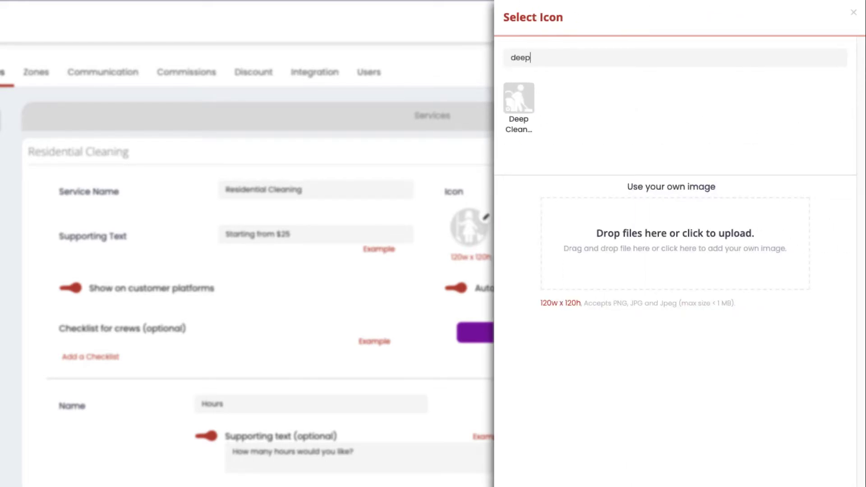
pyautogui.scroll(-4, 529, 100)
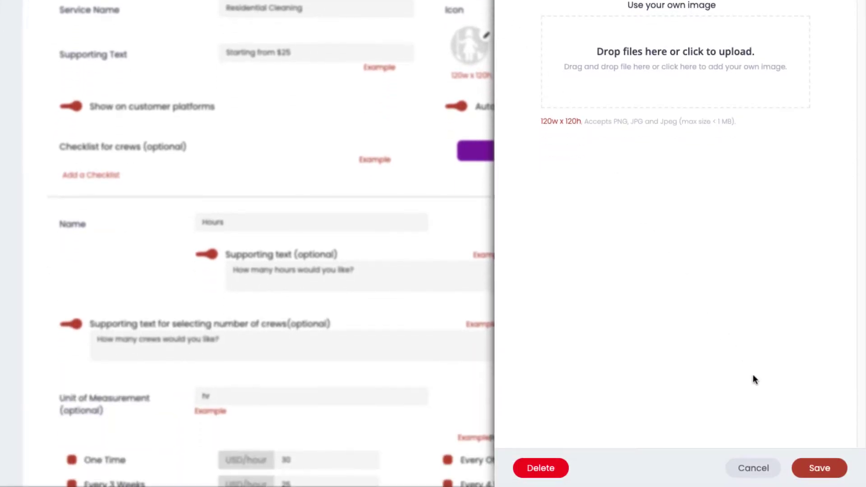
pyautogui.click(816, 467)
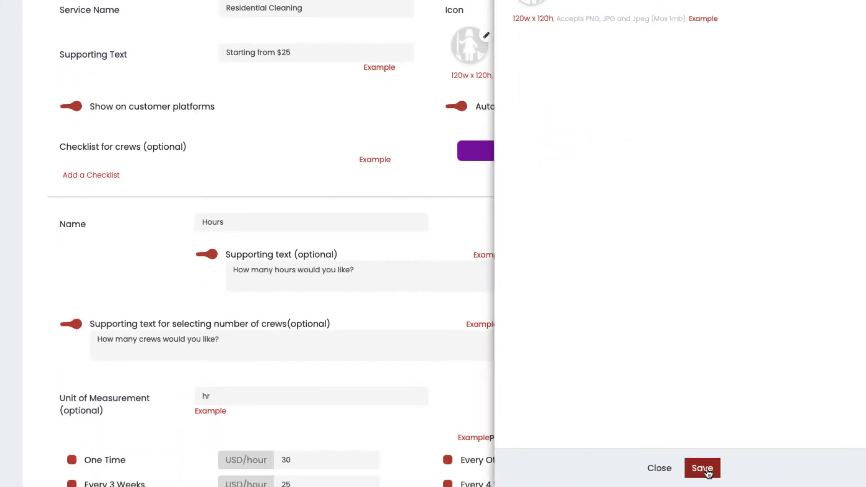
pyautogui.click(706, 469)
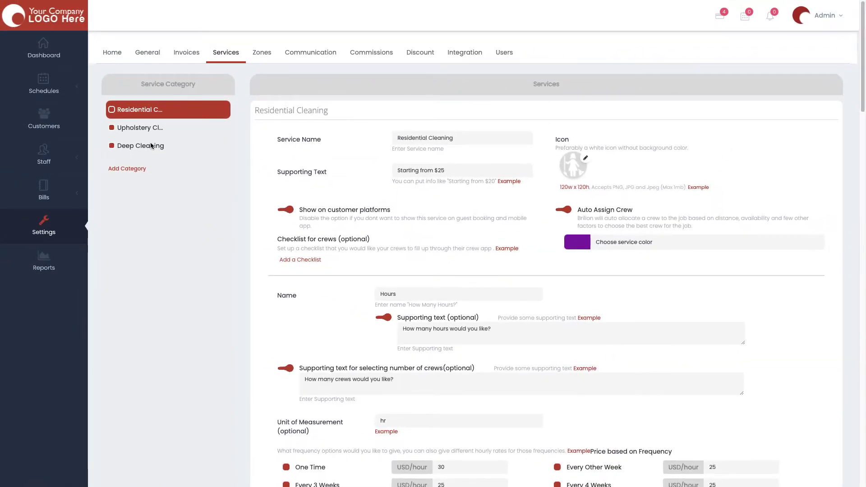
# Step: In the Deep Cleaning category, name the first service Home Deep Cleaning with the supporting text "Starting from $200"
pyautogui.click(151, 146)
pyautogui.click(499, 150)
pyautogui.write('Home')
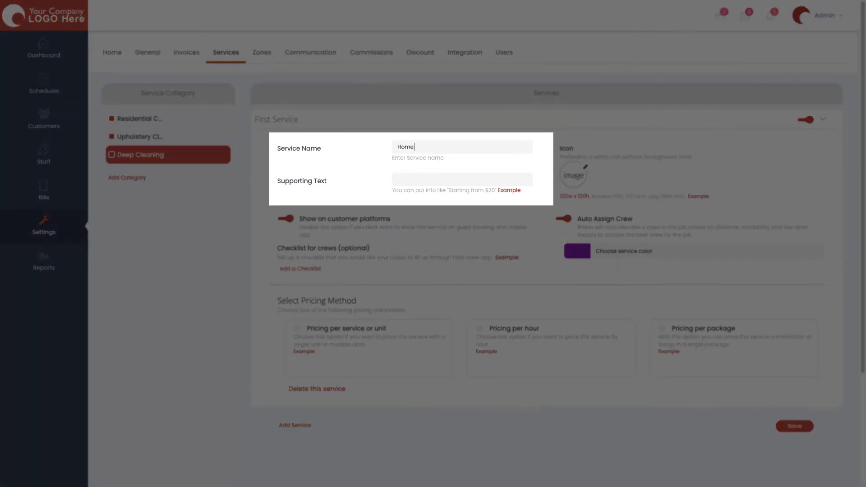
pyautogui.write(' Deep Cleaning')
pyautogui.click(498, 175)
pyautogui.write('Starting from $200')
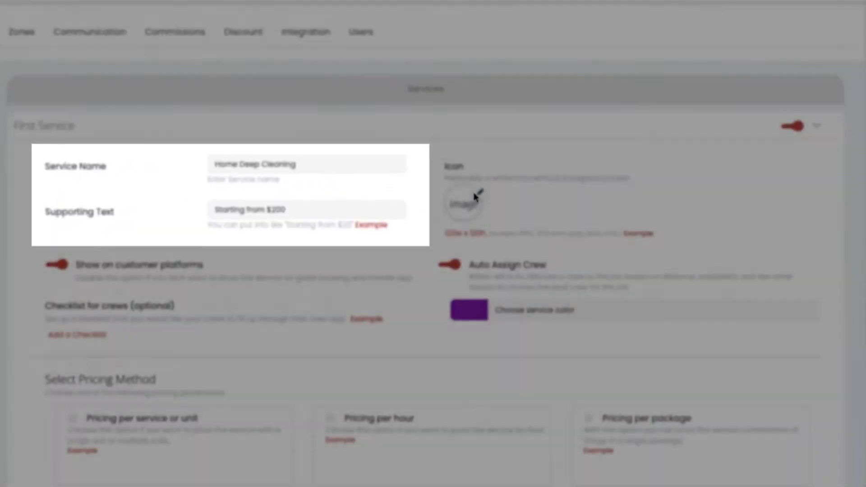
# Step: Search the icon library for "deep" and save the deep cleaning icon for the Home Deep Cleaning service
pyautogui.click(573, 175)
pyautogui.write('deep')
pyautogui.scroll(-3, 614, 78)
pyautogui.click(508, 16)
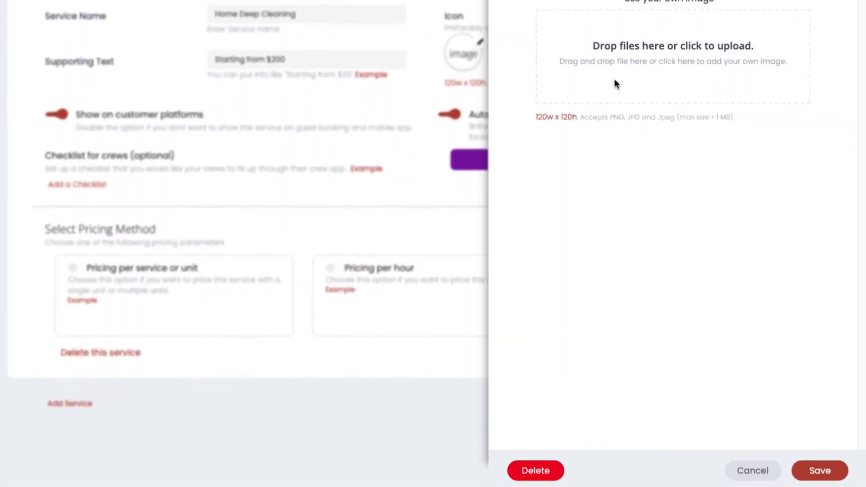
pyautogui.click(819, 471)
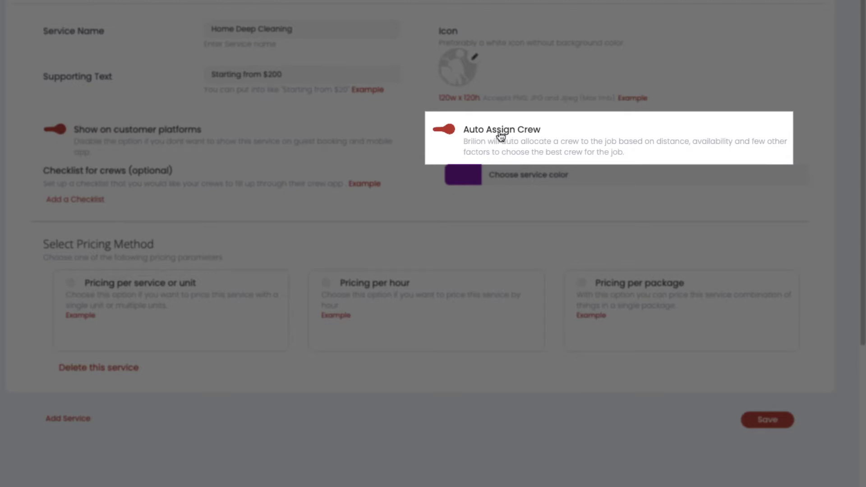
# Step: Toggle Auto Assign Crew off and back on for the Home Deep Cleaning service
pyautogui.click(448, 134)
pyautogui.click(448, 134)
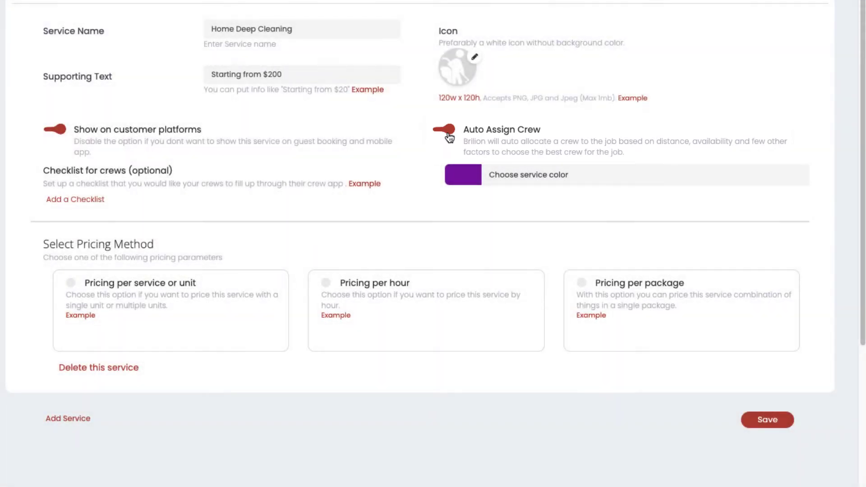
pyautogui.click(447, 131)
pyautogui.click(449, 136)
# Step: View the crew checklist example and set the service color to light orange
pyautogui.click(376, 184)
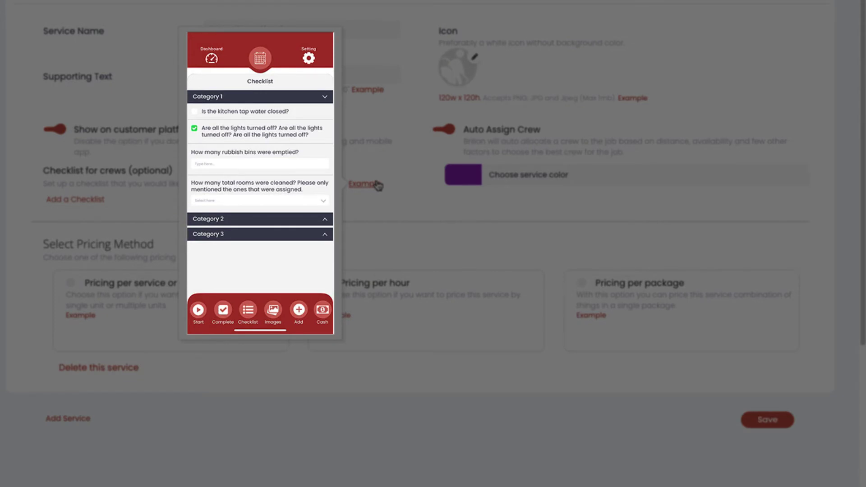
pyautogui.click(377, 185)
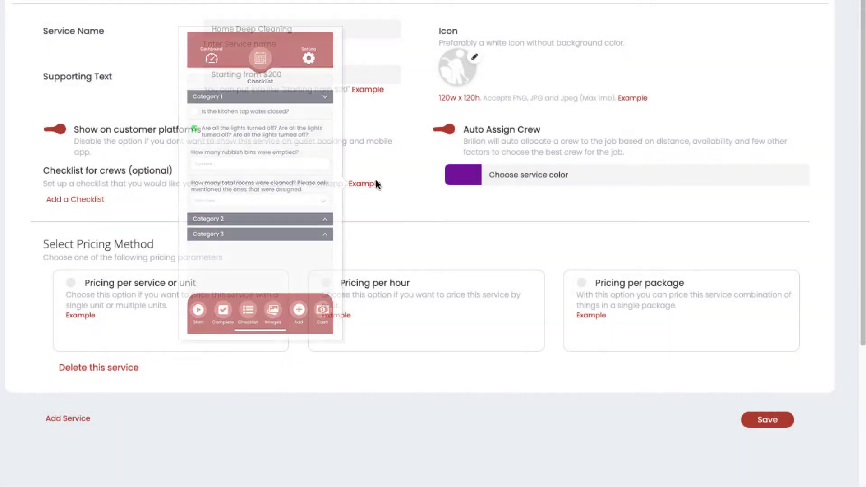
pyautogui.click(465, 174)
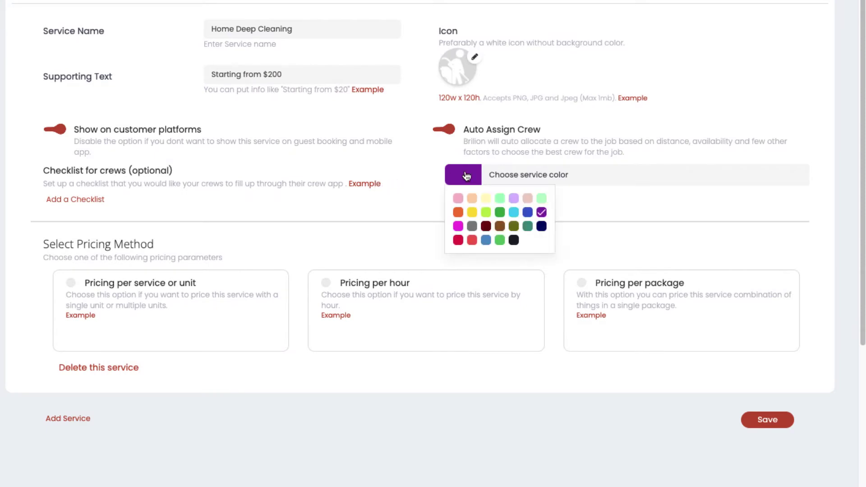
pyautogui.click(471, 199)
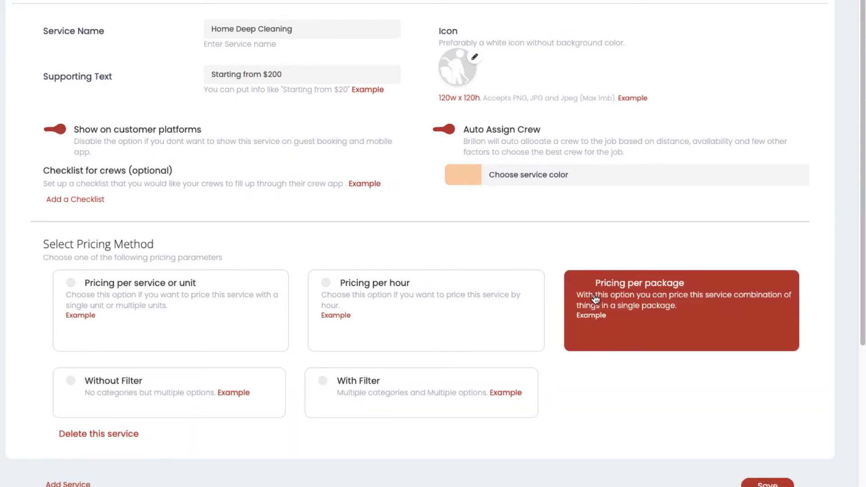
# Step: Price the service per package with a filter and name the filter "How many bedrooms"
pyautogui.click(366, 385)
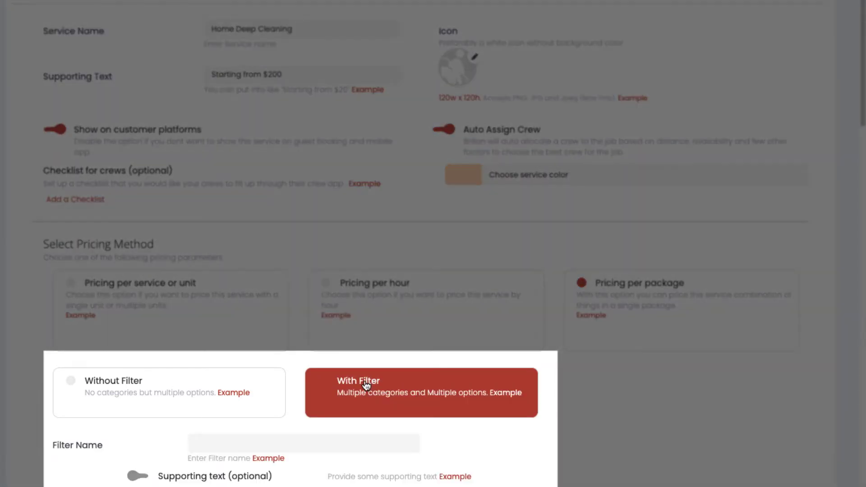
pyautogui.click(360, 443)
pyautogui.write('How')
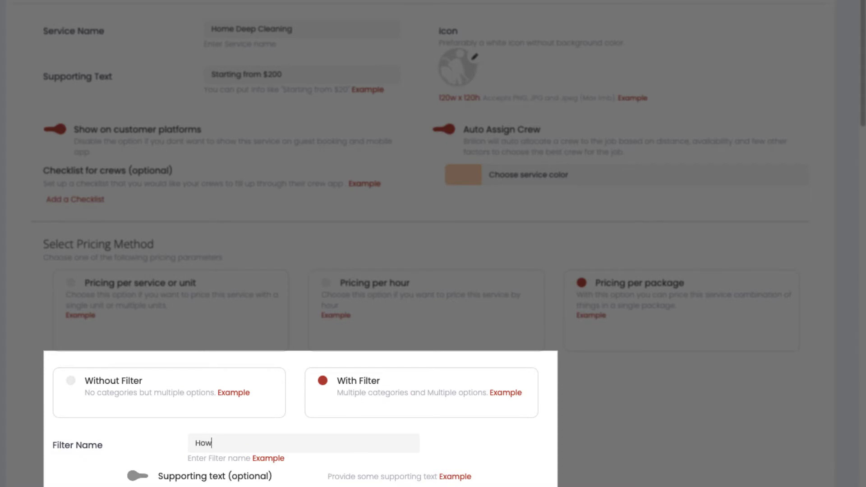
pyautogui.write(' many bedrooms')
# Step: Enable the filter's supporting text and enter "Please select one of our following packages"
pyautogui.scroll(-8, 358, 448)
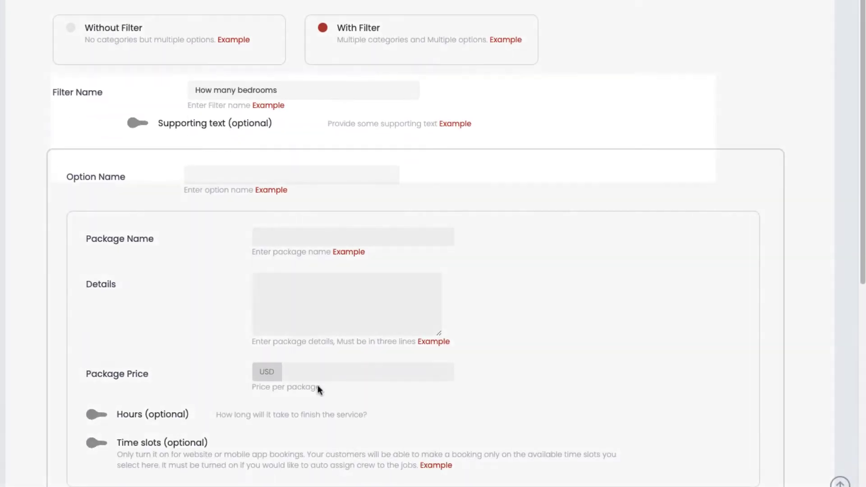
pyautogui.click(148, 127)
pyautogui.click(214, 139)
pyautogui.write('Please se')
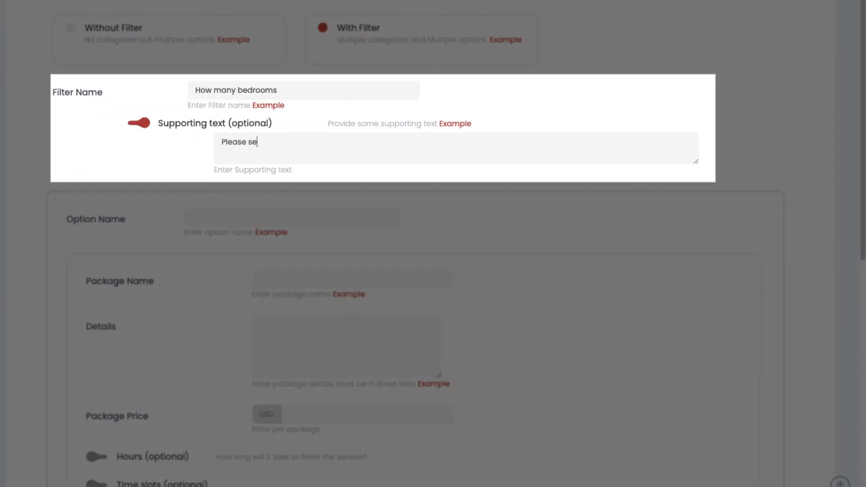
pyautogui.write('lect one of our following packages')
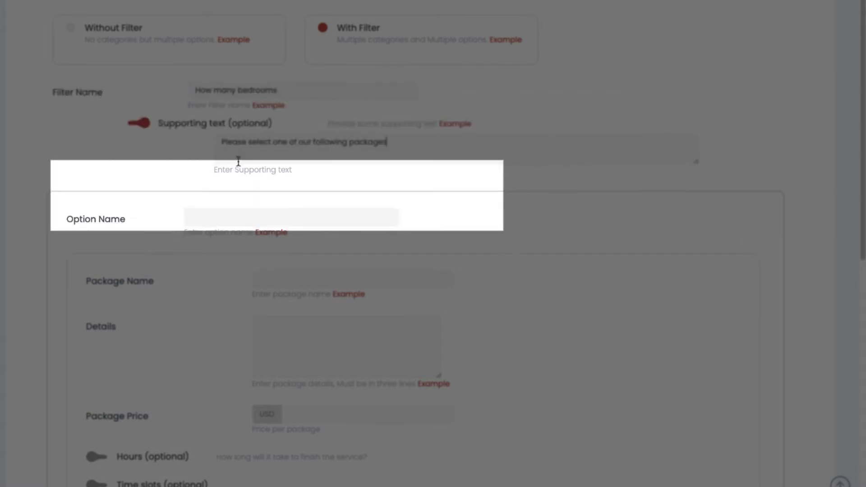
# Step: Name the first filter option "1 Bedroom" and its package "1 Bedroom no bath"
pyautogui.click(245, 220)
pyautogui.write('1 Bedroom')
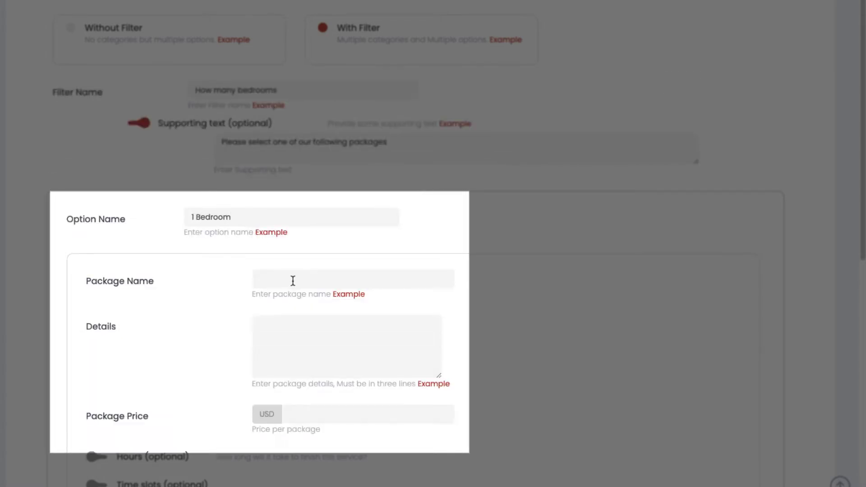
pyautogui.click(292, 280)
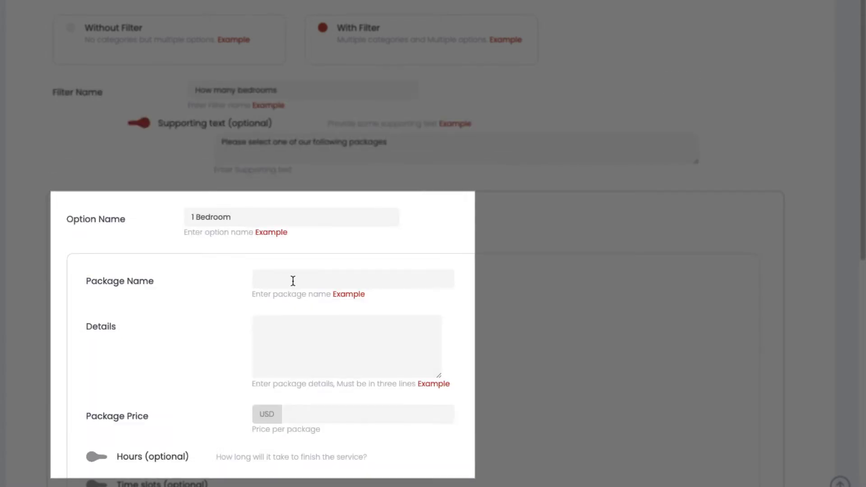
pyautogui.write('1 Bedroom no bath')
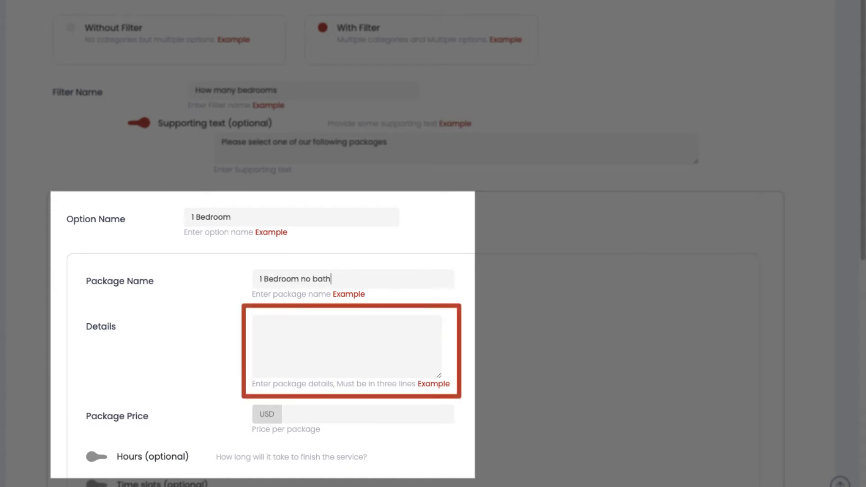
# Step: Enter the package details "Includes cleaning material", "Dusting, mopping, and vacuuming", "Windows and balcony not included" on three lines and price it at 200 USD
pyautogui.click(293, 335)
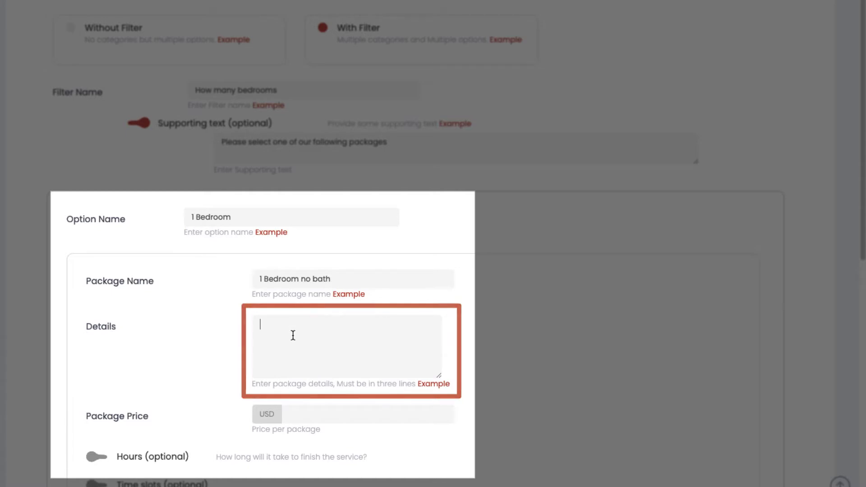
pyautogui.write('Includes cleaning material Dusting, mopping, and vacuuming Windows and balcony not included')
pyautogui.click(308, 423)
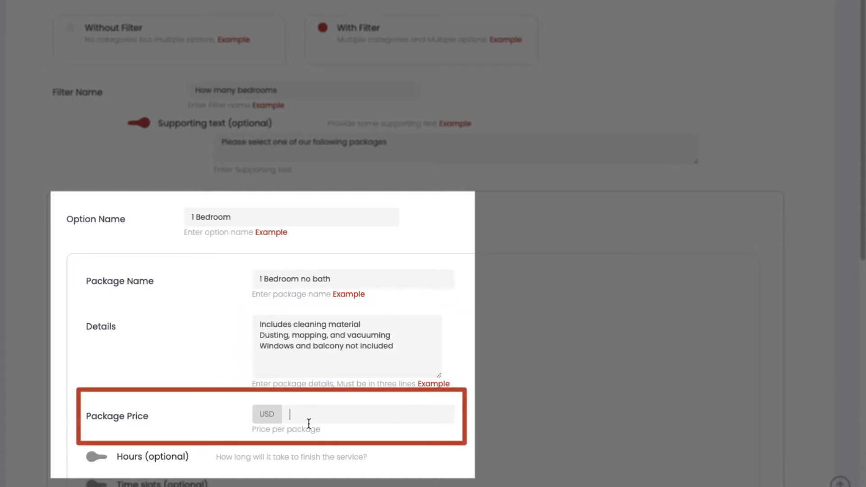
pyautogui.write('200')
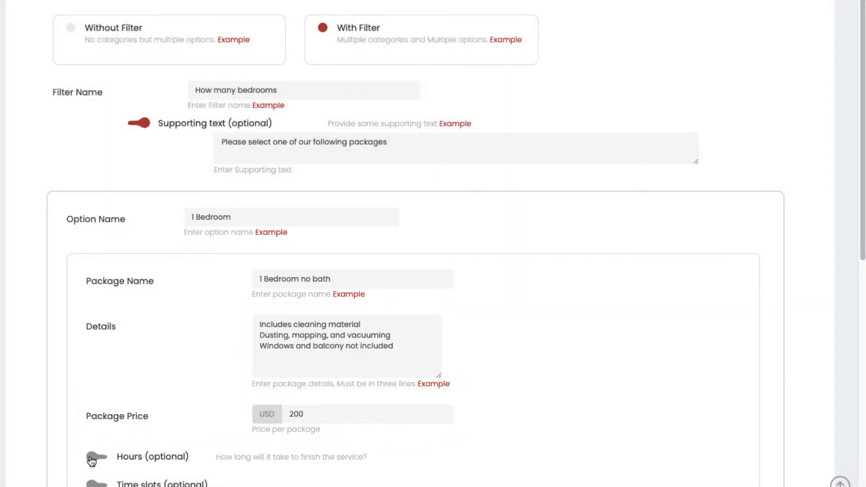
# Step: Enable hours for the 1 Bedroom no bath package and set its duration to 2 hours
pyautogui.click(92, 458)
pyautogui.scroll(-2, 92, 459)
pyautogui.scroll(-1, 91, 460)
pyautogui.moveTo(120, 319); pyautogui.dragTo(150, 320)
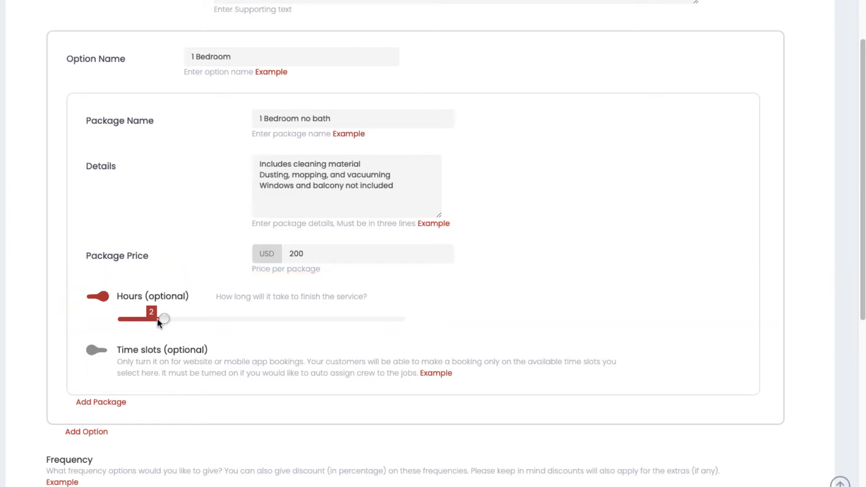
# Step: Enable time slots for the 1 Bedroom no bath package and set them to 08:00, 10:00, 13:00, 15:00 and 16:00
pyautogui.scroll(-5, 157, 318)
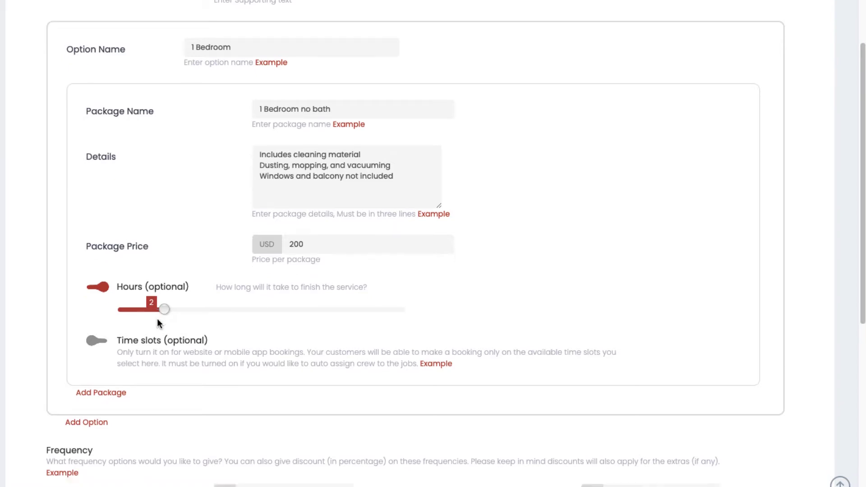
pyautogui.click(103, 124)
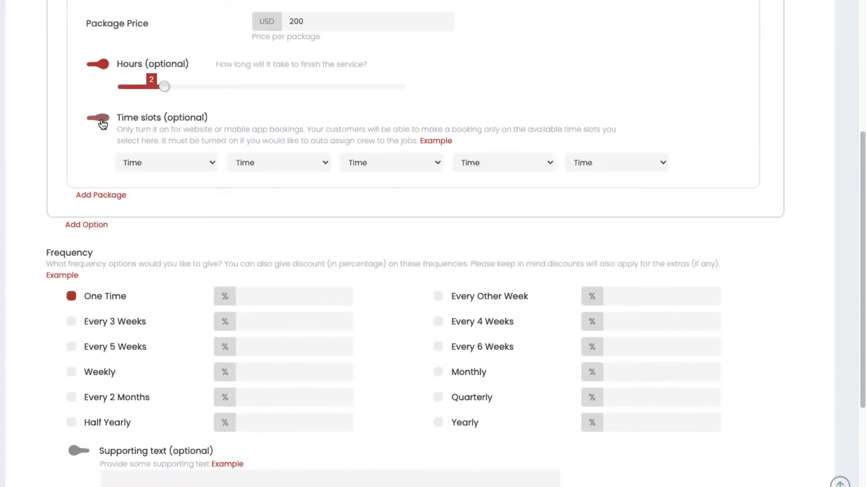
pyautogui.click(144, 162)
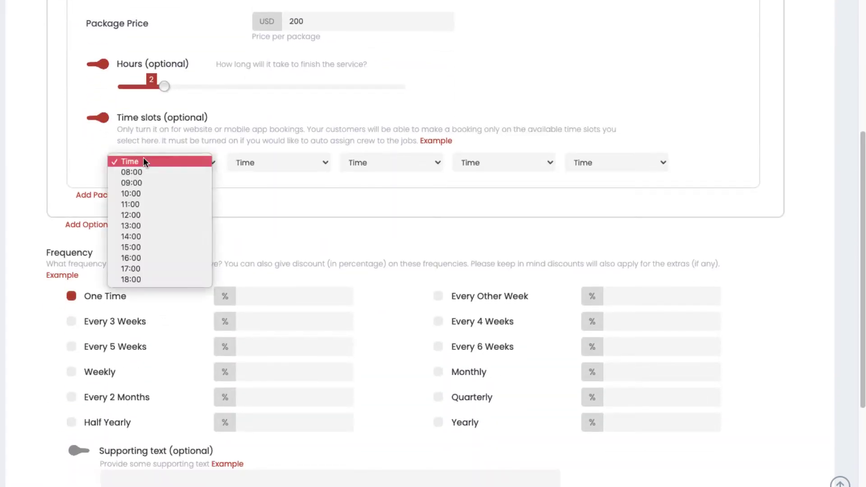
pyautogui.click(142, 172)
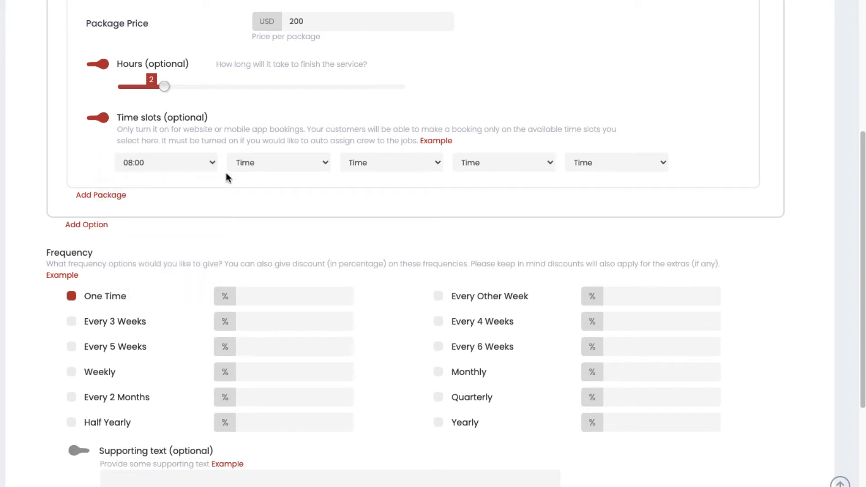
pyautogui.click(244, 165)
pyautogui.click(279, 193)
pyautogui.click(371, 170)
pyautogui.click(349, 226)
pyautogui.click(478, 165)
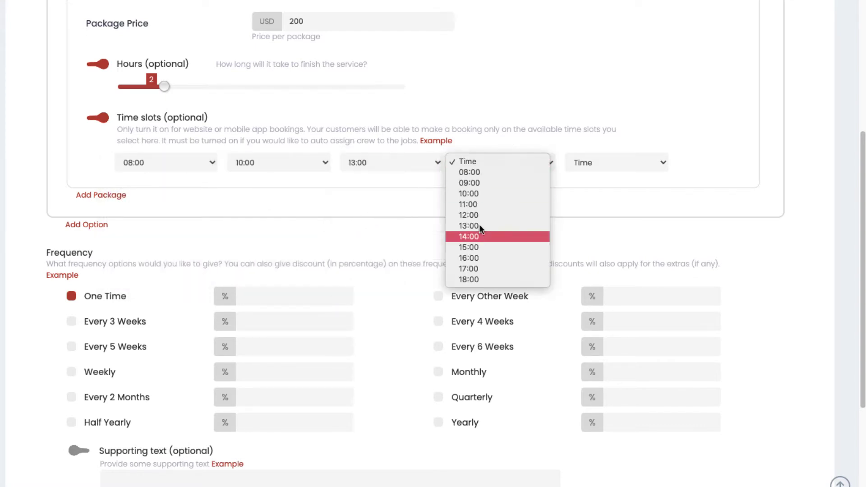
pyautogui.click(481, 237)
pyautogui.click(574, 166)
pyautogui.click(580, 256)
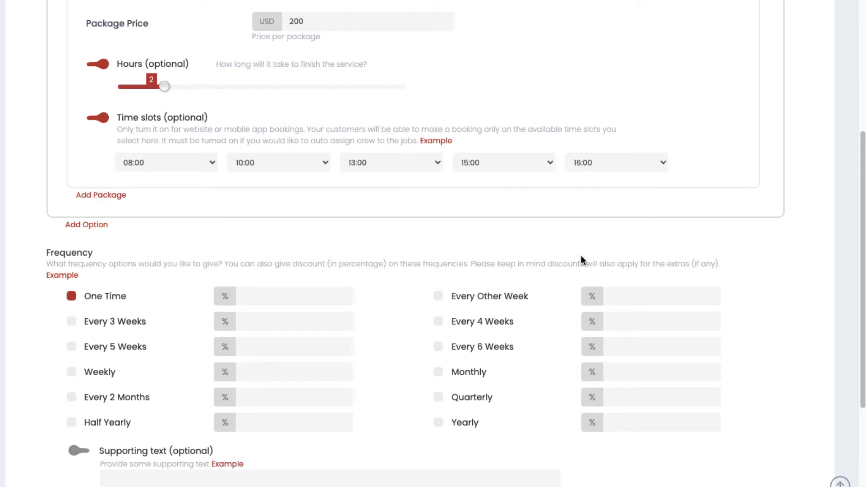
# Step: Add a second package to the 1 Bedroom option and name it "1 Bedroom 1 Bath"
pyautogui.scroll(3, 370, 248)
pyautogui.click(111, 315)
pyautogui.write('1')
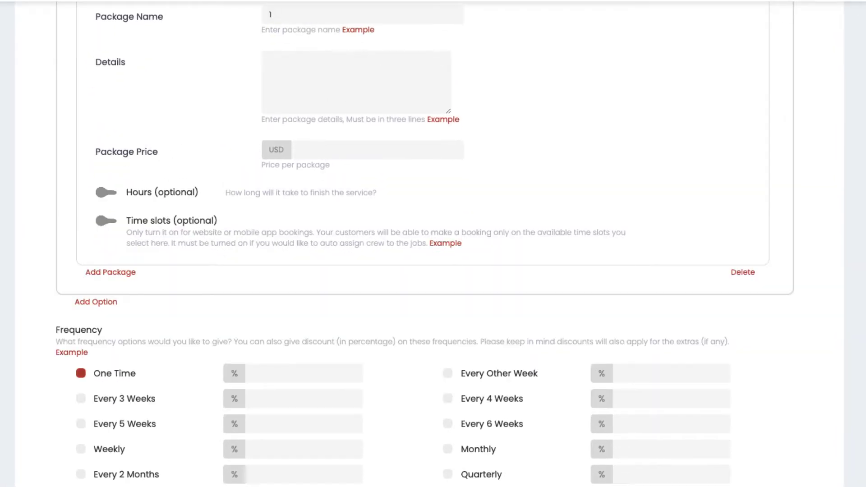
pyautogui.write(' Bedroom 1 B')
pyautogui.write('ath')
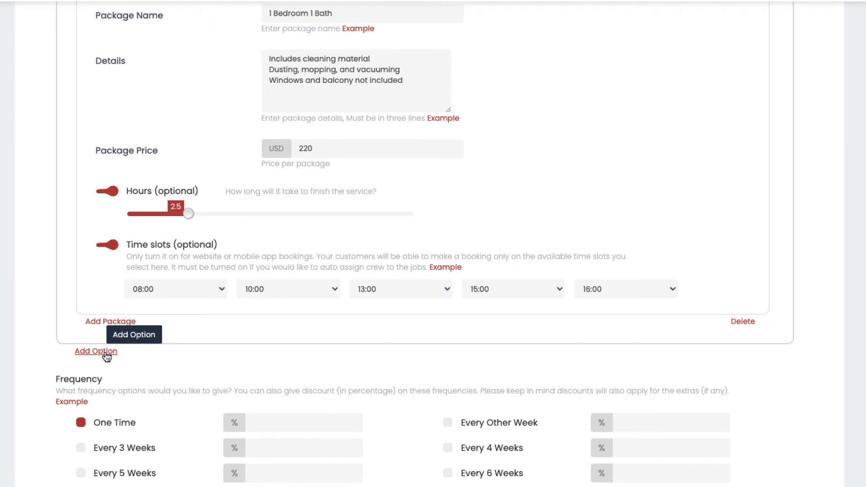
# Step: Add a filter option named "2 Bedroom" and name its package "2 Bedroom no bath"
pyautogui.click(106, 351)
pyautogui.click(369, 375)
pyautogui.write('2 Bedroom')
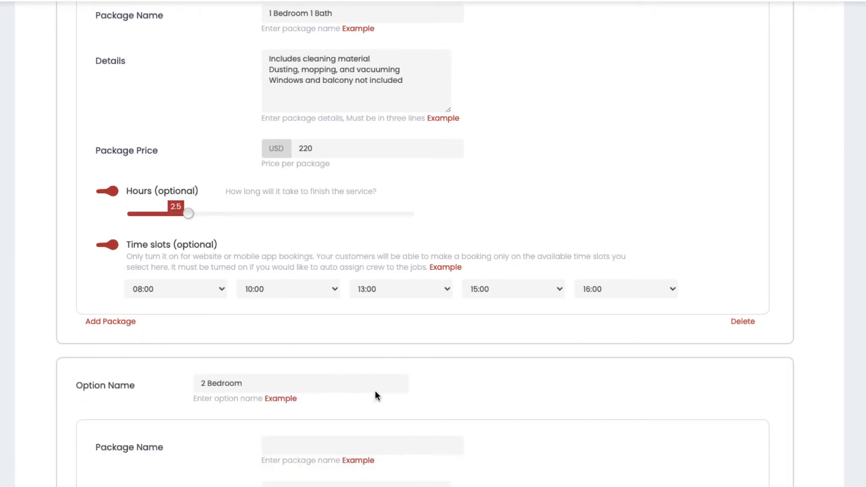
pyautogui.press('Tab')
pyautogui.write('2 Bedroom no bath')
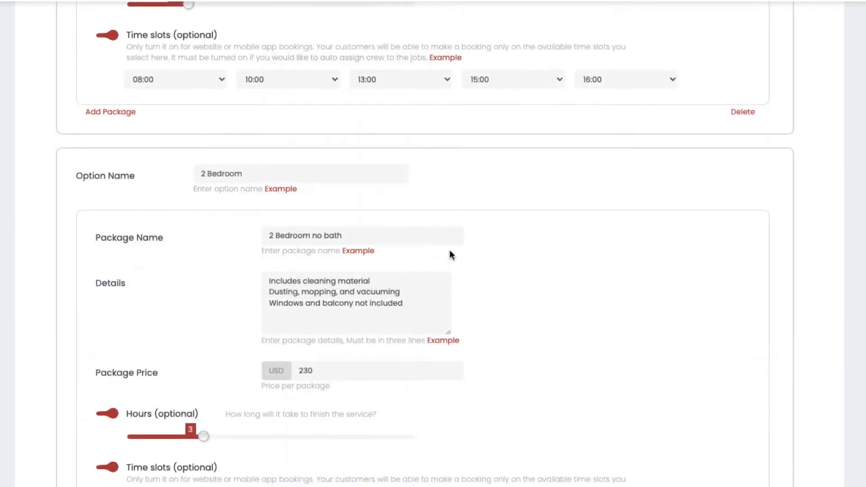
# Step: Offer the Monthly and Quarterly frequencies in addition to One Time, with a 10% discount on Monthly
pyautogui.scroll(-9, 450, 243)
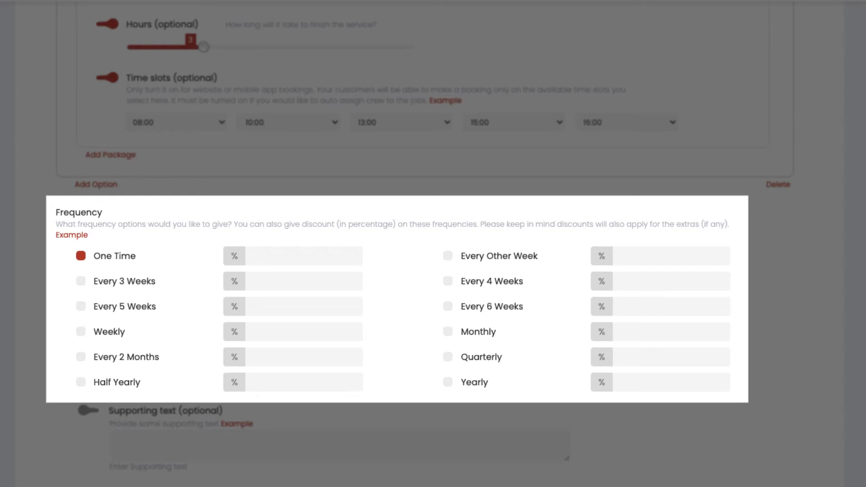
pyautogui.click(495, 336)
pyautogui.click(485, 360)
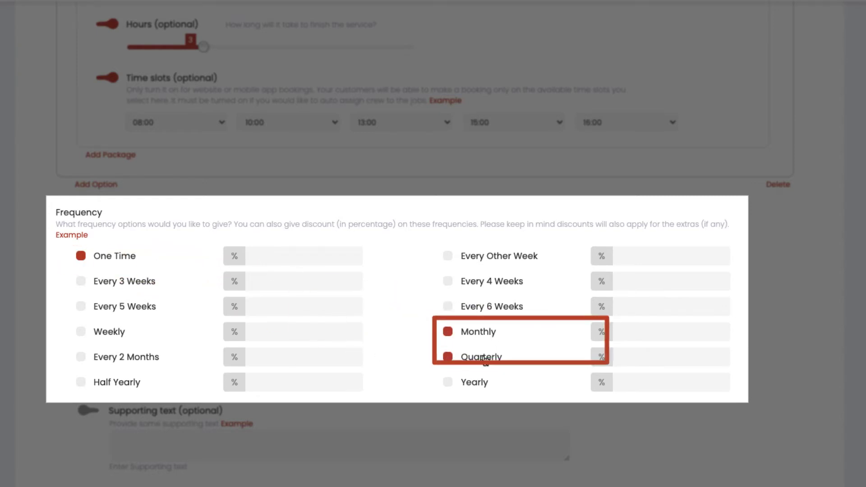
pyautogui.click(637, 325)
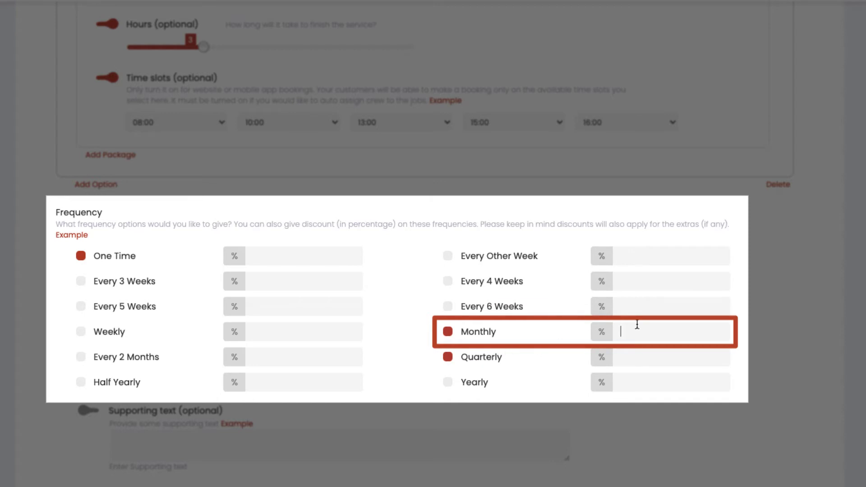
pyautogui.write('10')
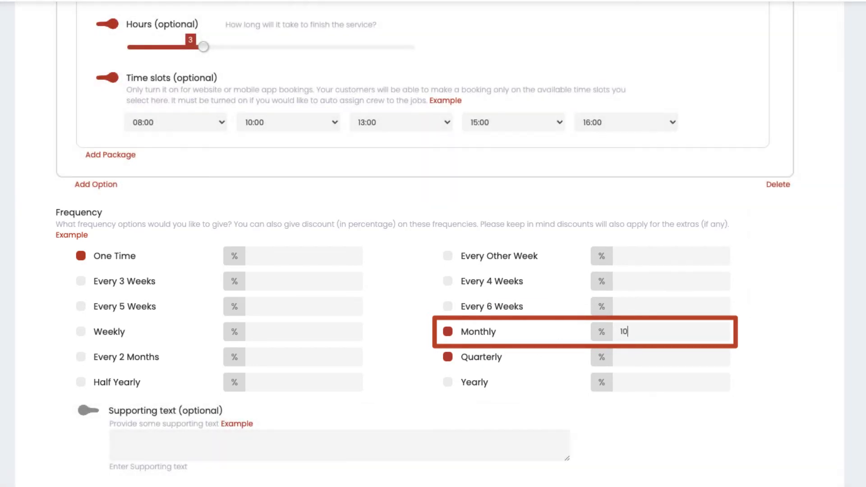
# Step: Enable the frequency supporting text and enter "Please choose your preferred frequency"
pyautogui.click(88, 410)
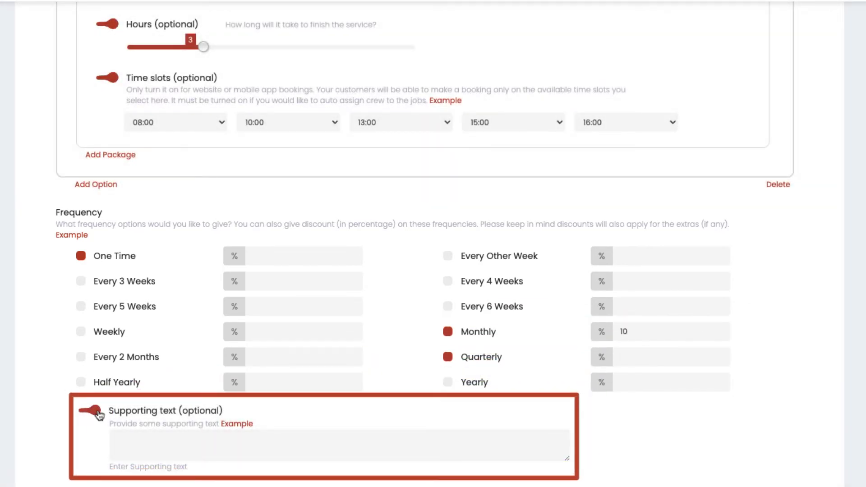
pyautogui.click(316, 445)
pyautogui.write('Please choose your preferred frequency')
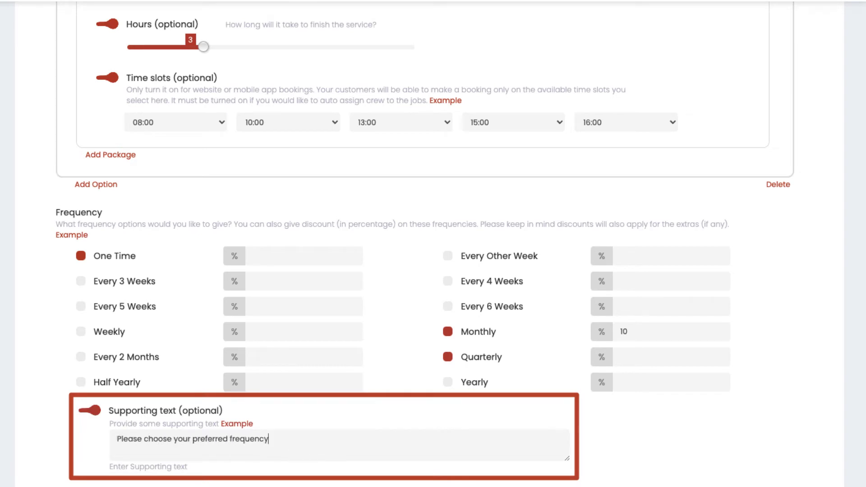
# Step: Enable the service's notes, and enable extras with the label name "Don't forget the add-ons"
pyautogui.scroll(-4, 290, 315)
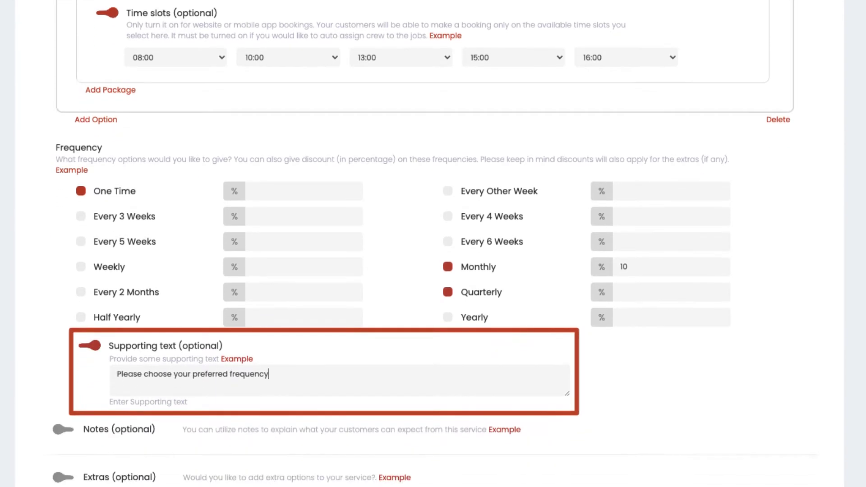
pyautogui.click(63, 331)
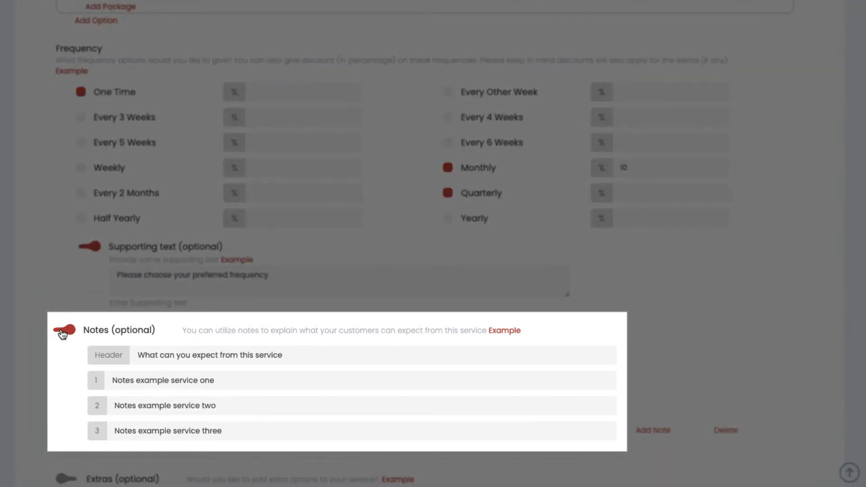
pyautogui.scroll(-3, 61, 334)
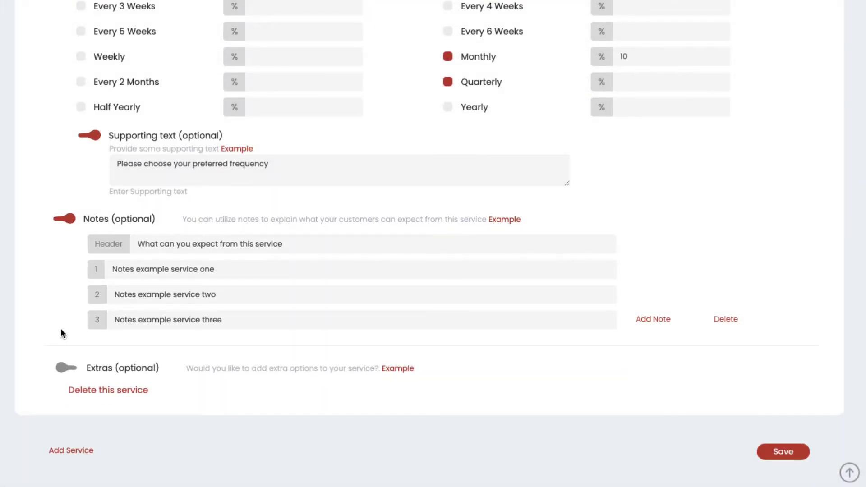
pyautogui.click(61, 367)
pyautogui.scroll(-7, 62, 342)
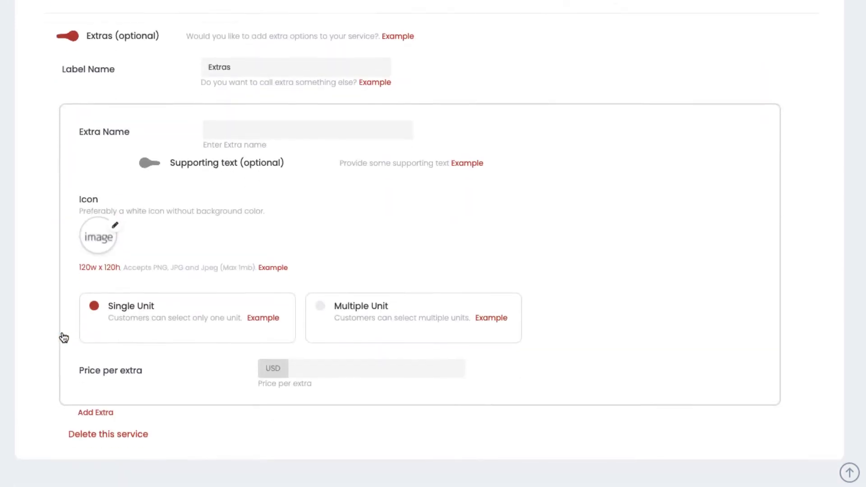
pyautogui.click(288, 67)
pyautogui.write("Don't forget the add-ons")
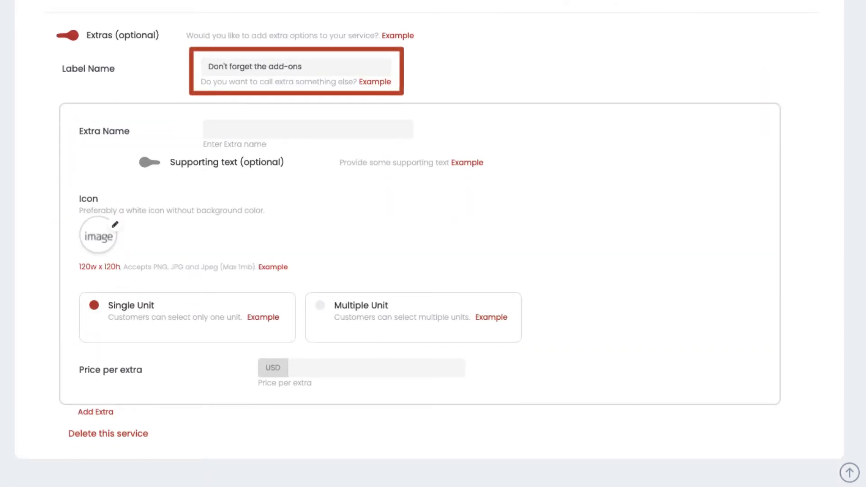
# Step: Name the extra "Windows" and enable its supporting text with "Please select the number of windows"
pyautogui.click(282, 128)
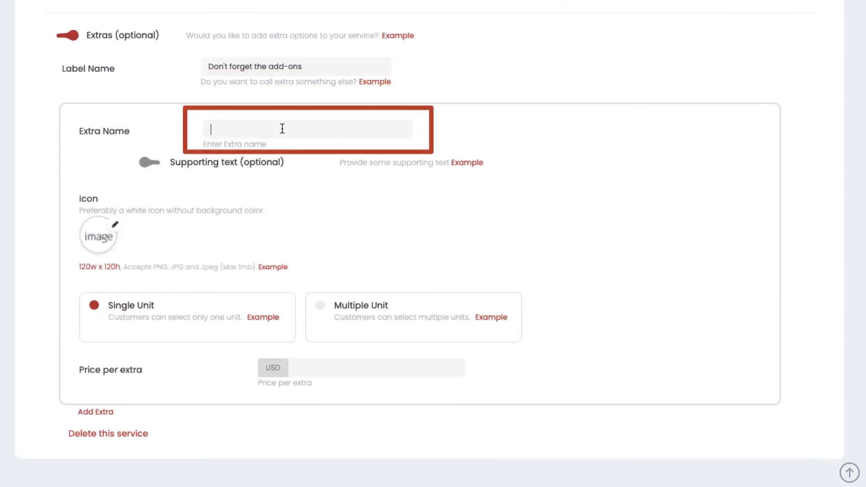
pyautogui.write('Windows')
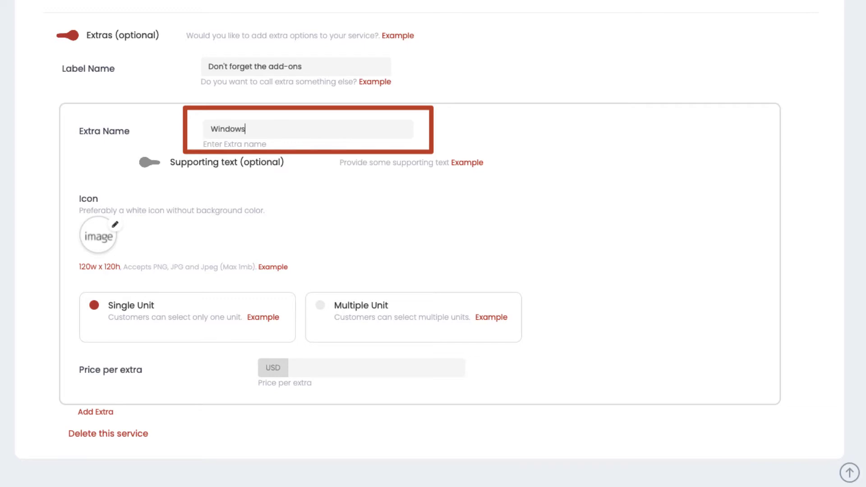
pyautogui.click(147, 162)
pyautogui.click(432, 188)
pyautogui.write('Please select the number of windows')
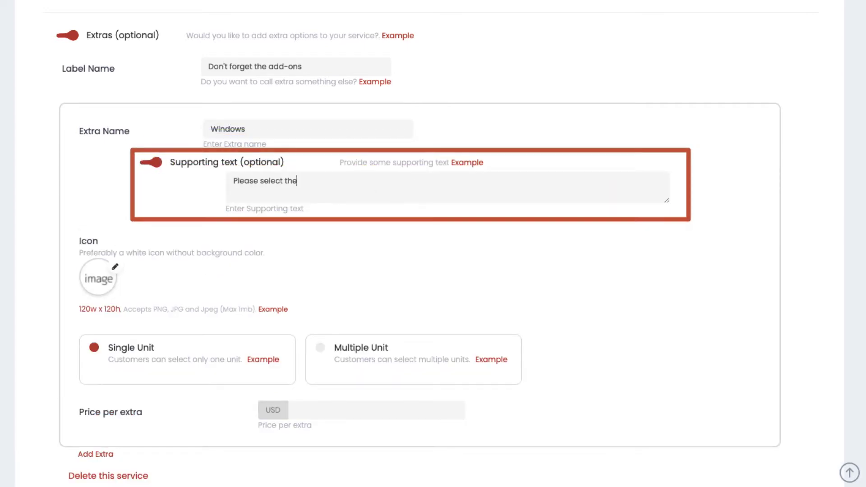
# Step: Find the Window icon in the icon library and assign it to the Windows extra
pyautogui.scroll(3, 397, 361)
pyautogui.click(115, 425)
pyautogui.tripleClick(541, 50)
pyautogui.write('windows')
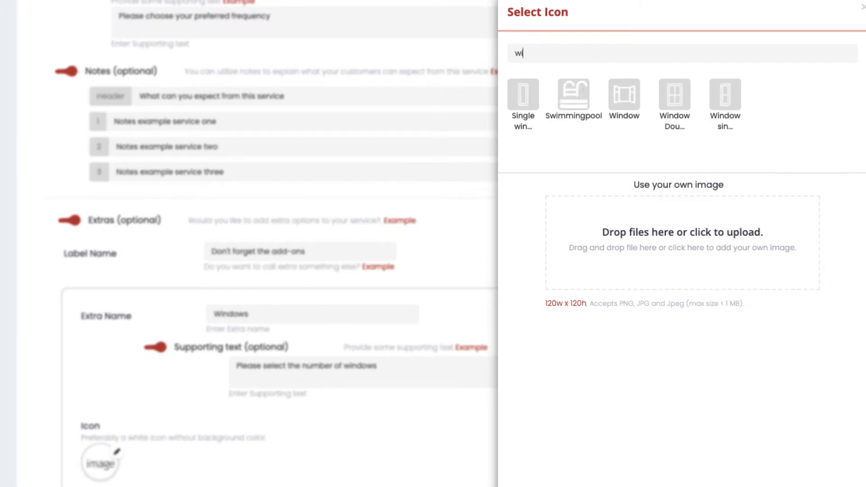
pyautogui.click(522, 93)
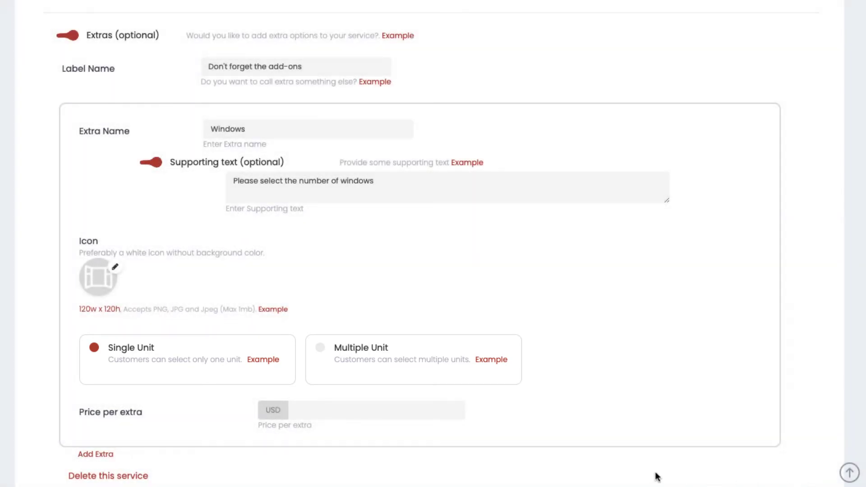
# Step: Set the Windows extra to Multiple Unit with Dynamic Pricing and enter "Windows" as the unit of measurement
pyautogui.click(393, 367)
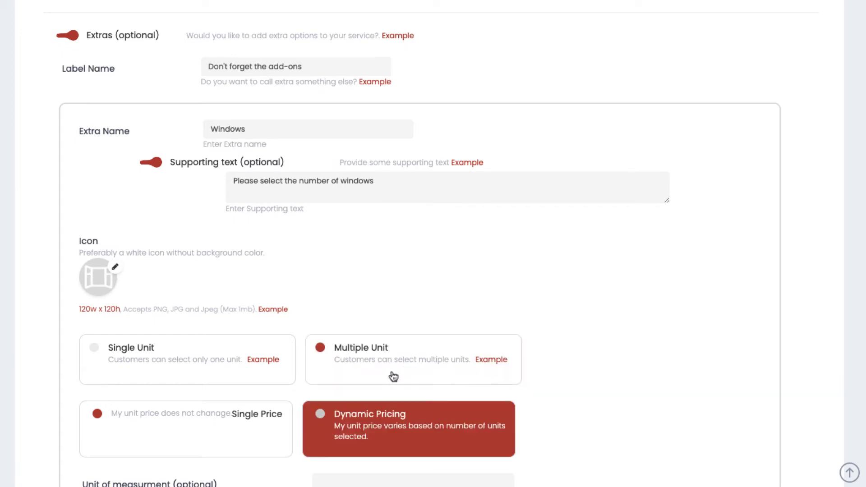
pyautogui.click(391, 427)
pyautogui.scroll(-6, 390, 428)
pyautogui.click(409, 185)
pyautogui.write('Windows')
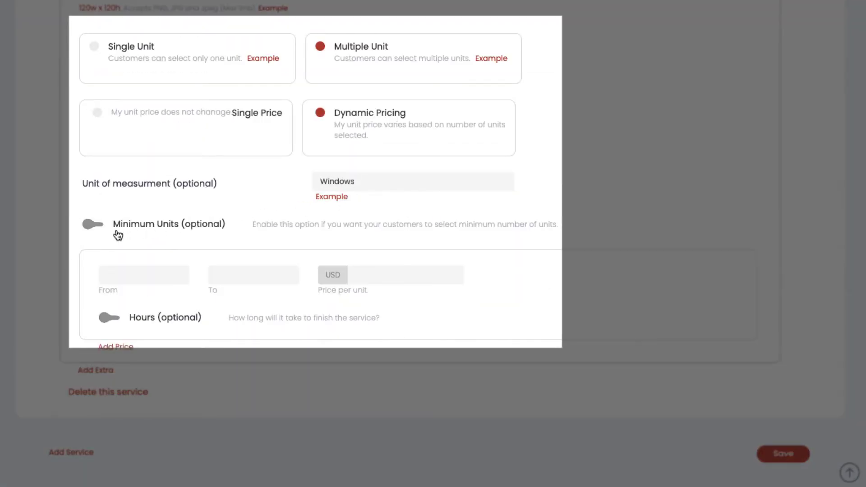
# Step: Enable minimum units for the Windows extra and set the minimum to 2
pyautogui.click(109, 228)
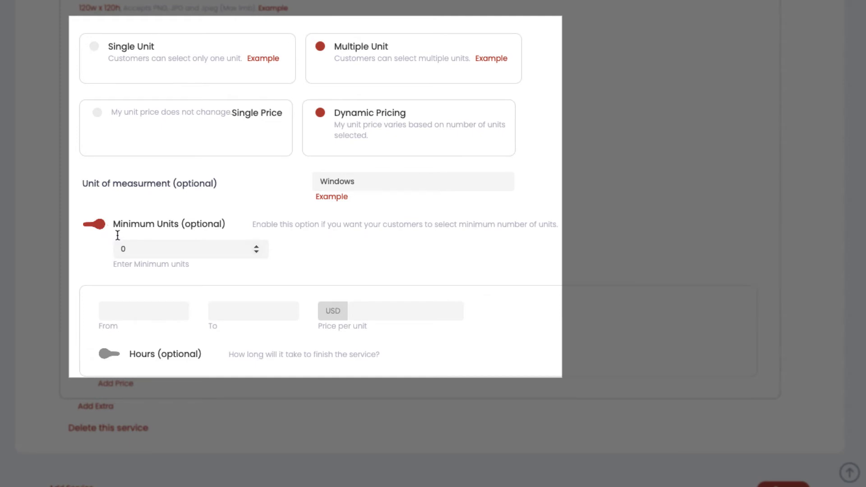
pyautogui.click(139, 250)
pyautogui.press('BackSpace')
pyautogui.write('2')
# Step: Set the Windows extra's first price range to 1 to 5 units at USD 10 per unit and enable its hours
pyautogui.click(136, 309)
pyautogui.write('1')
pyautogui.click(259, 310)
pyautogui.write('5')
pyautogui.click(420, 310)
pyautogui.write('10')
pyautogui.click(116, 354)
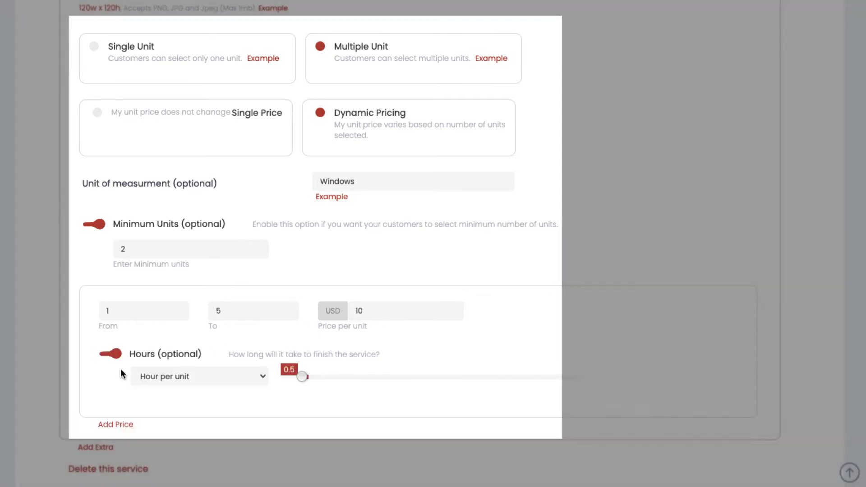
# Step: Add a second Windows price range from 6 to 100 units at USD 8 per unit, with hours enabled
pyautogui.click(125, 427)
pyautogui.scroll(-5, 139, 319)
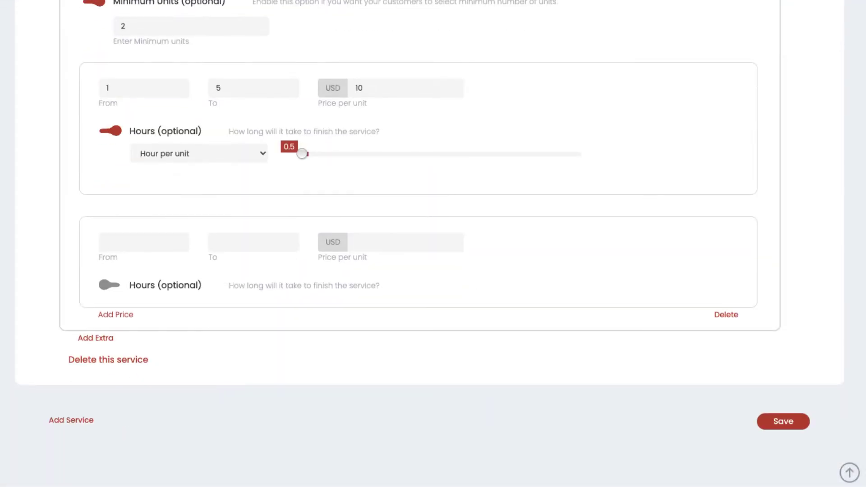
pyautogui.write('100')
pyautogui.write('8')
pyautogui.click(113, 285)
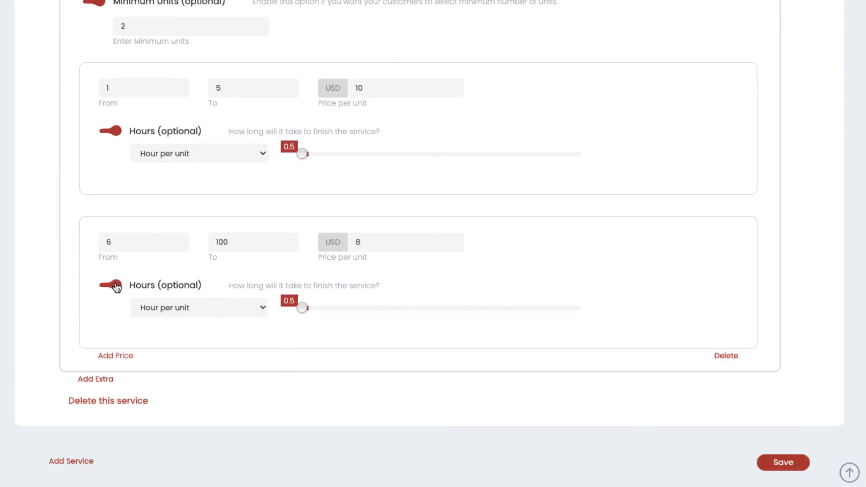
# Step: Add an extra named "Balcony" with the supporting text "Select this service if you want your balcony cleaned"
pyautogui.click(88, 379)
pyautogui.write('B')
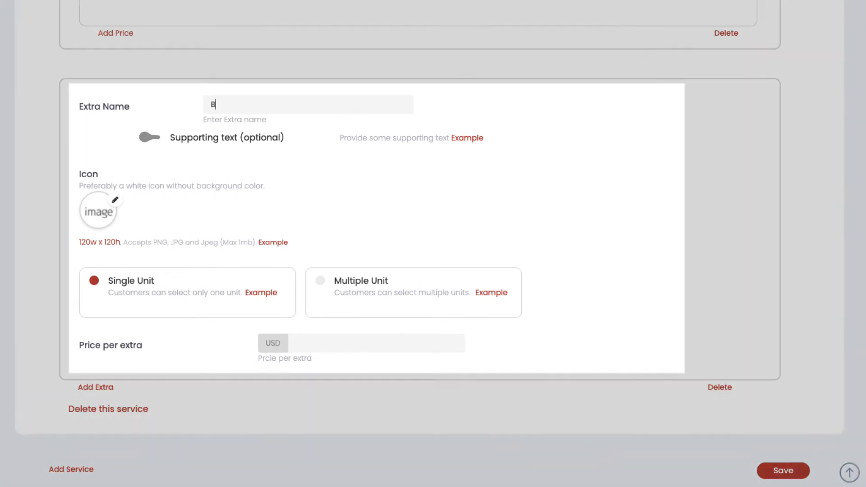
pyautogui.write('alcony')
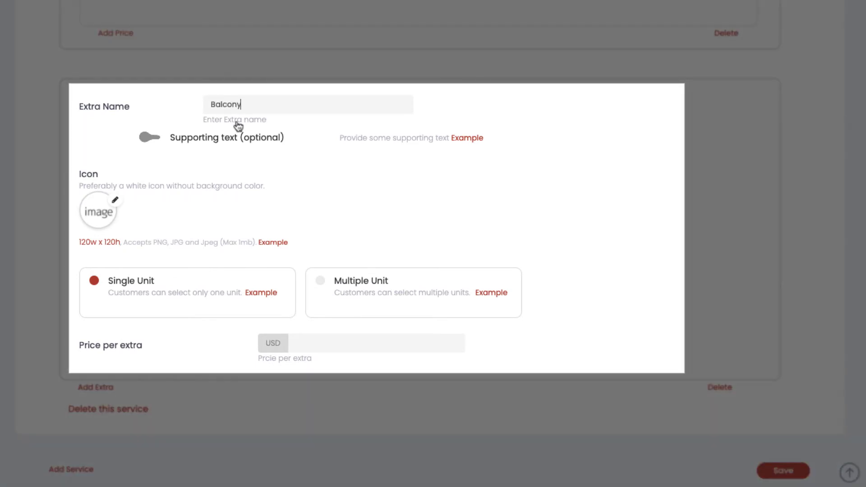
pyautogui.click(150, 138)
pyautogui.click(284, 156)
pyautogui.write('Select ')
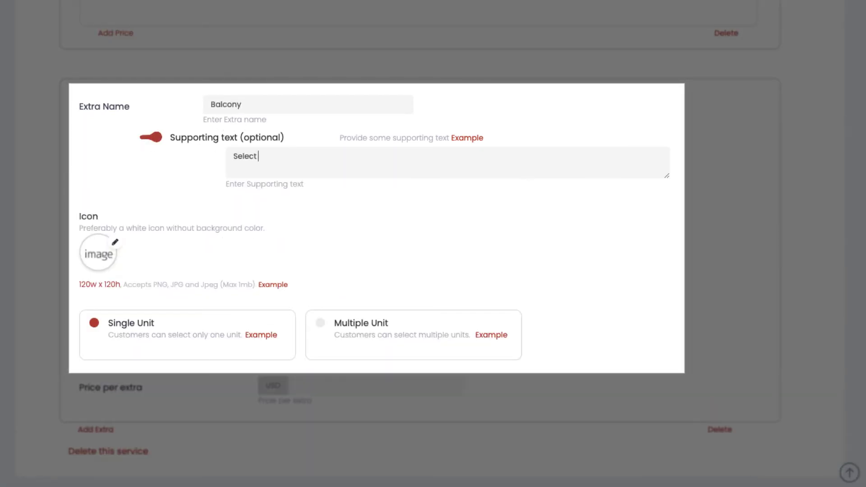
pyautogui.write('this service if you want your balcony clean')
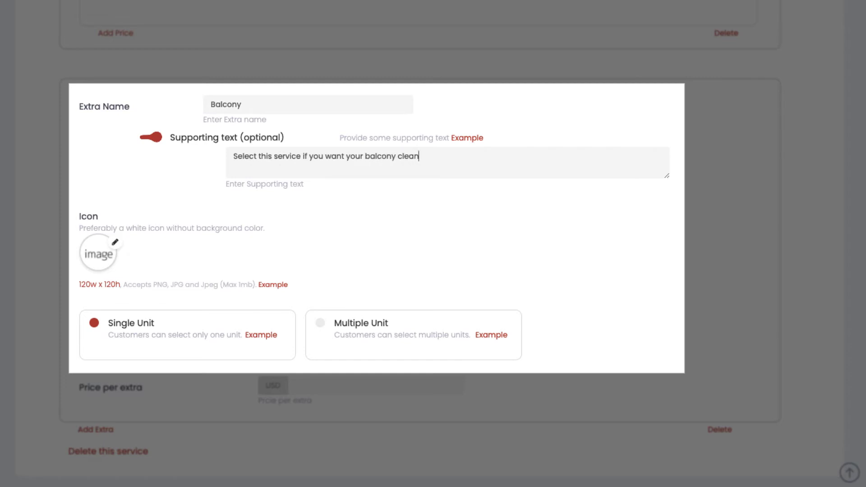
pyautogui.write('ed')
# Step: Find the Balcony icon in the icon library and assign it to the Balcony extra
pyautogui.scroll(4, 111, 333)
pyautogui.click(112, 332)
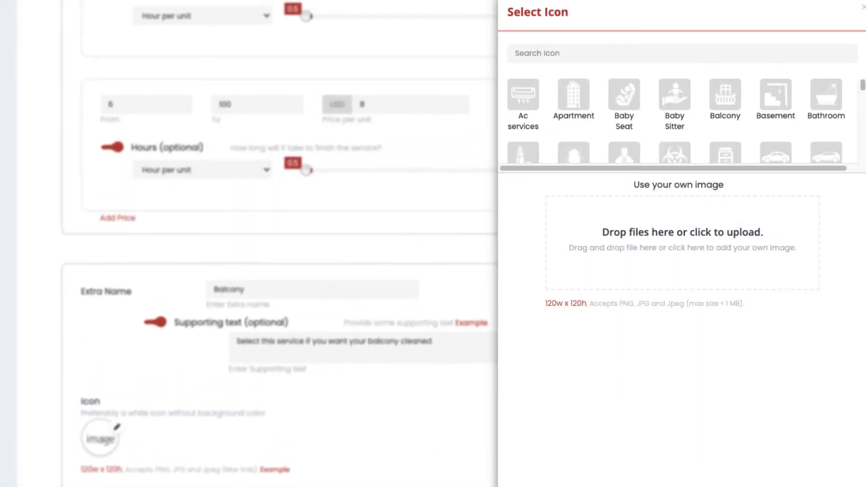
pyautogui.write('balcony')
pyautogui.click(523, 94)
pyautogui.scroll(-4, 427, 394)
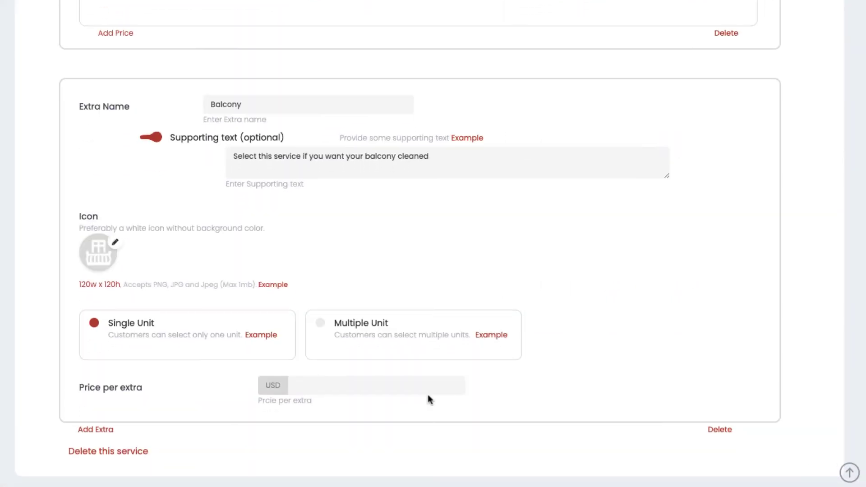
# Step: Set the Balcony extra's price to USD 60 and save the service
pyautogui.click(428, 394)
pyautogui.write('60')
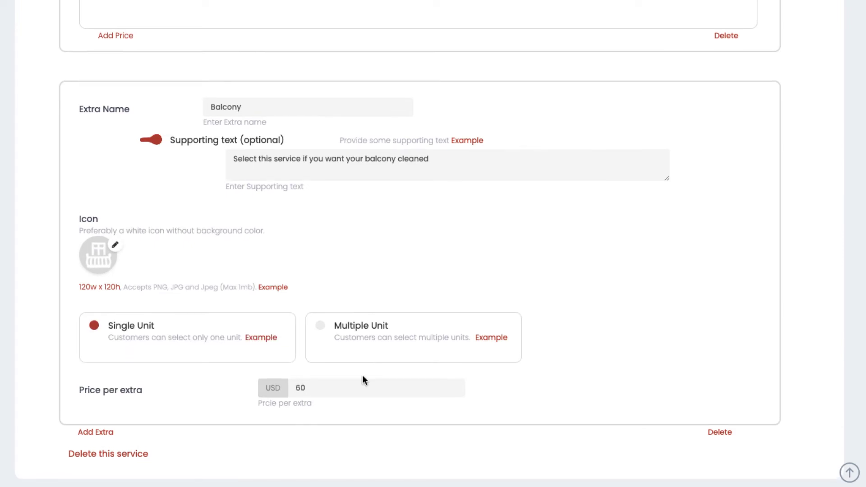
pyautogui.scroll(-3, 361, 380)
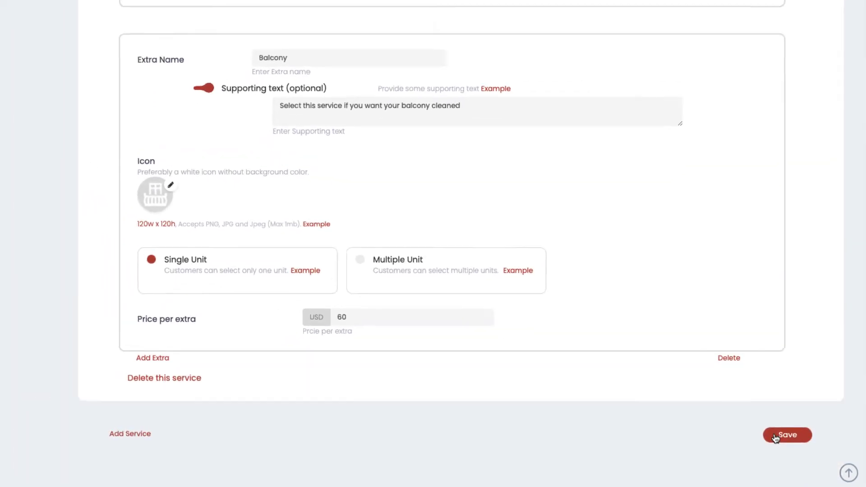
pyautogui.click(775, 431)
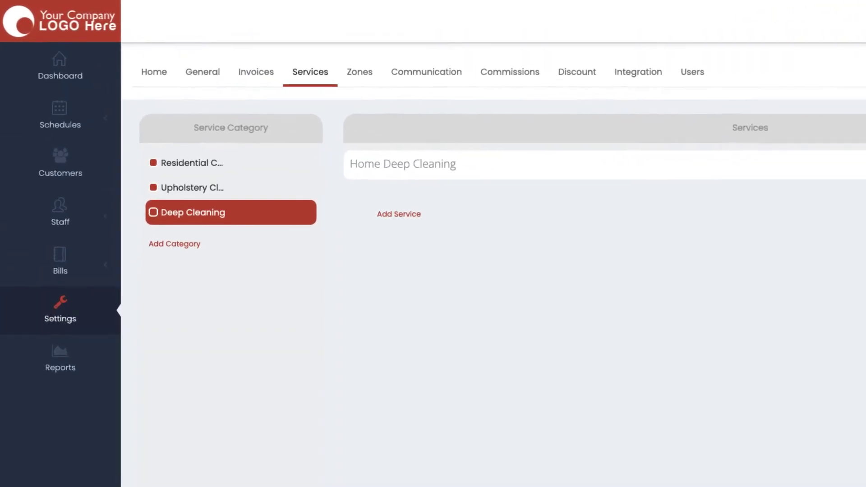
# Step: Open the daily schedule, start a job in the second crew member's 9 am slot, and select the existing customer
pyautogui.click(51, 125)
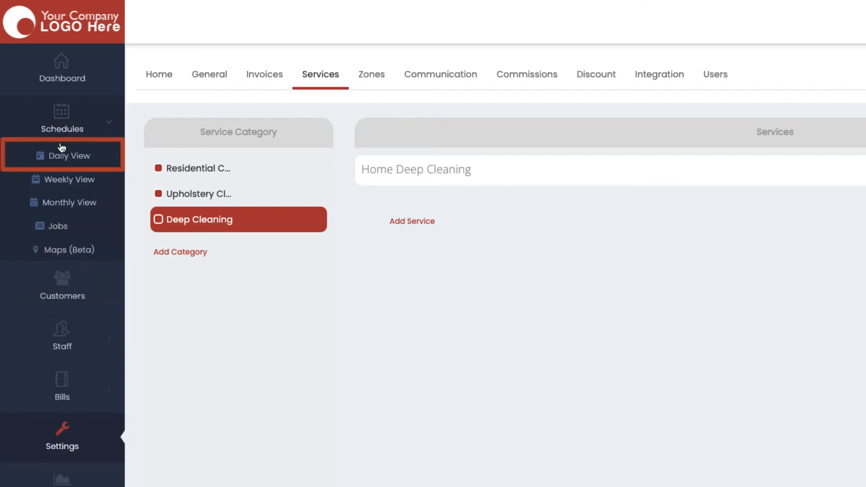
pyautogui.click(70, 158)
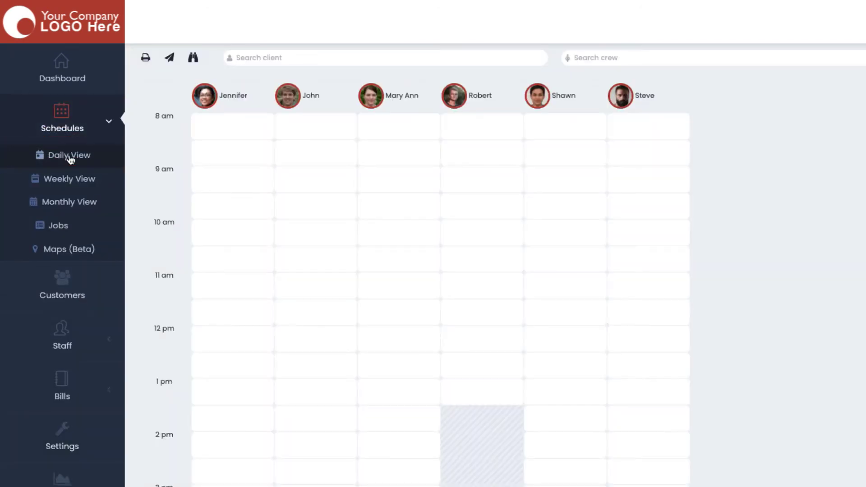
pyautogui.click(287, 179)
pyautogui.write('cust')
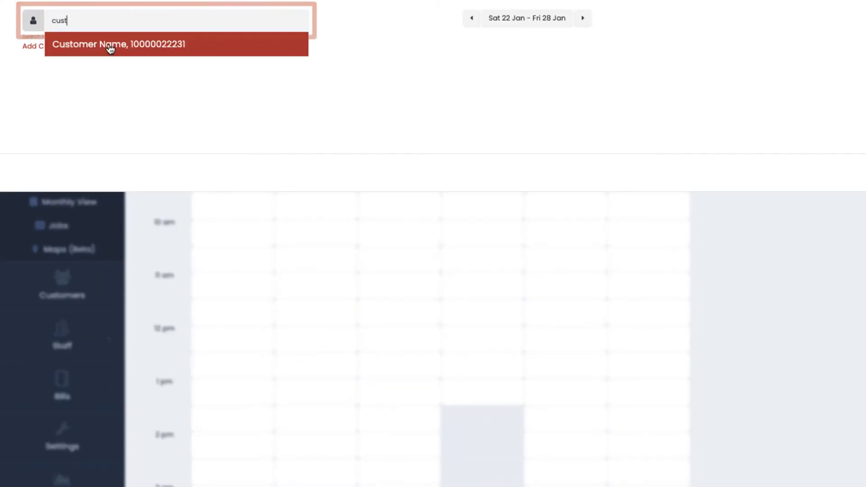
pyautogui.click(110, 45)
# Step: Set the job duration to 2 hours and choose Home Deep Cleaning with the "1 Bedroom - 1 Bedroom 1 Bath" package
pyautogui.moveTo(443, 310); pyautogui.dragTo(489, 316)
pyautogui.moveTo(256, 207); pyautogui.dragTo(266, 205)
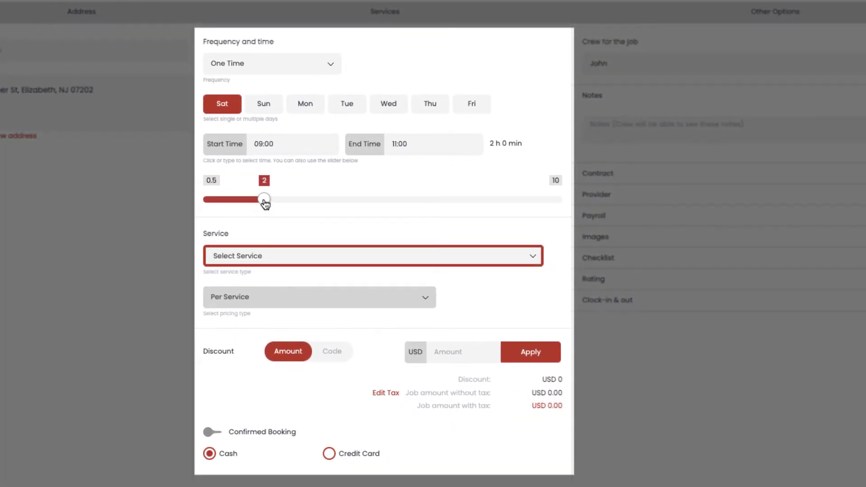
pyautogui.click(272, 256)
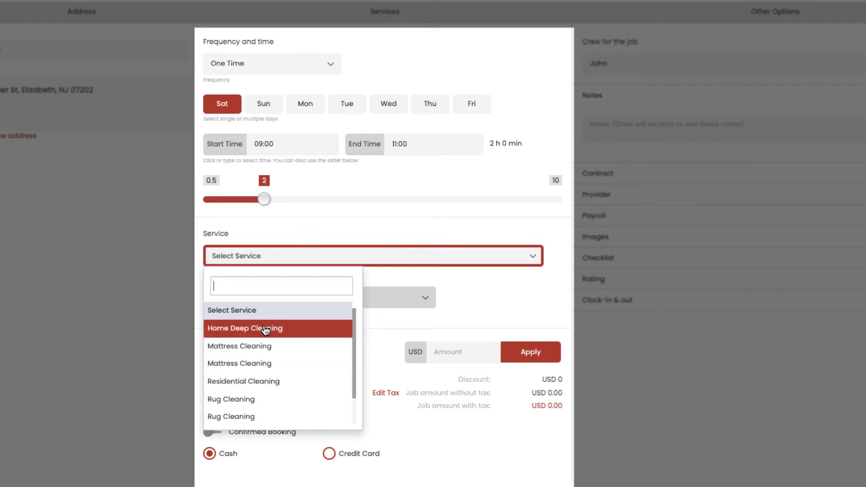
pyautogui.click(264, 327)
pyautogui.click(400, 306)
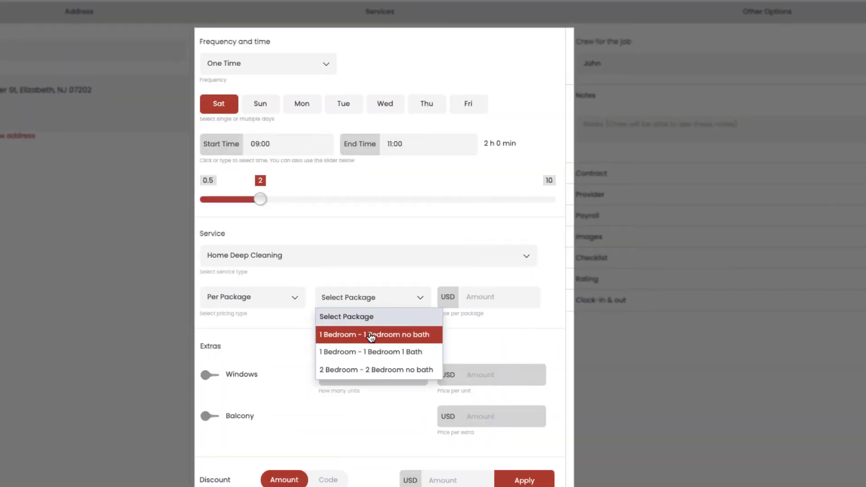
pyautogui.click(364, 346)
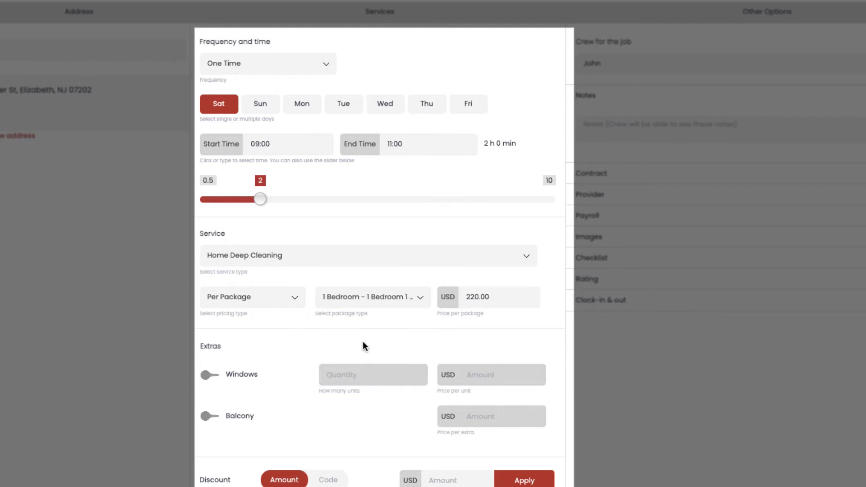
# Step: Add the Windows extra to the job with a quantity of 6
pyautogui.click(207, 376)
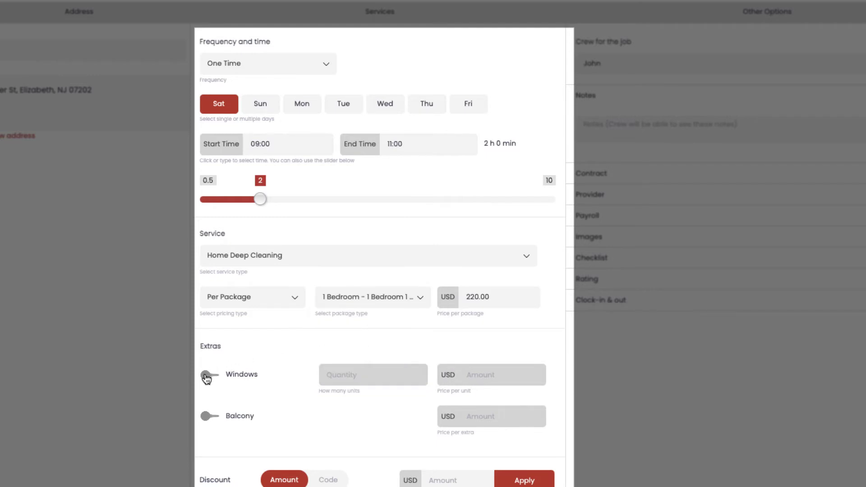
pyautogui.click(361, 374)
pyautogui.write('6')
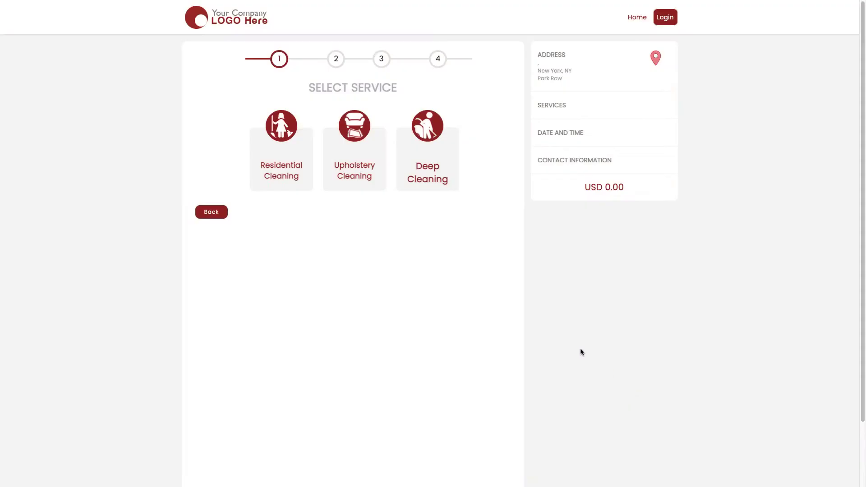
# Step: On the customer booking page, choose Rug Cleaning under Upholstery Cleaning with 3 small rugs, 1 medium rug and 1 large rug
pyautogui.click(350, 149)
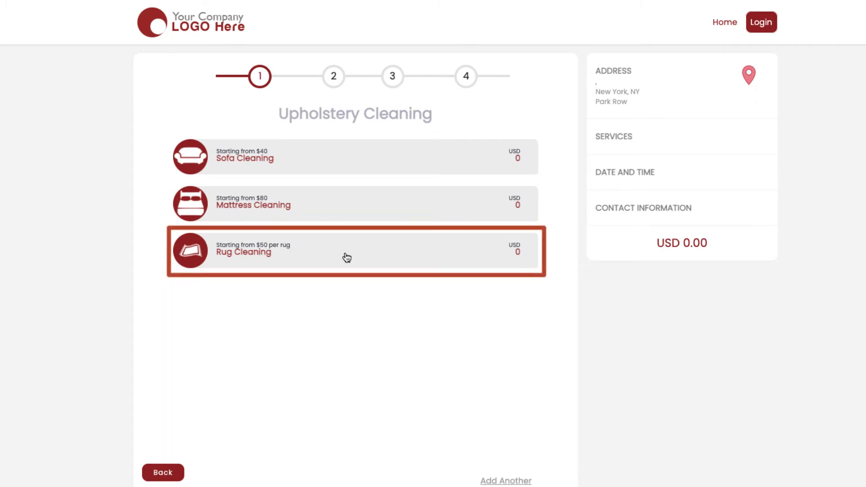
pyautogui.click(346, 258)
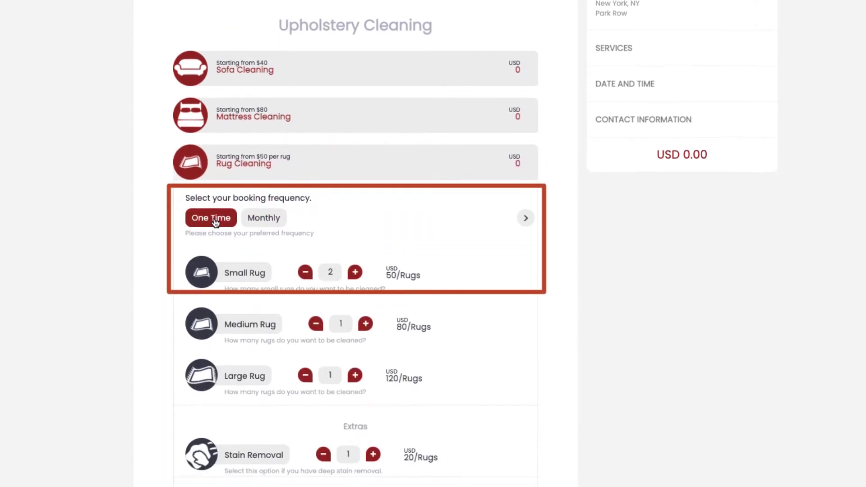
pyautogui.click(355, 270)
pyautogui.click(246, 329)
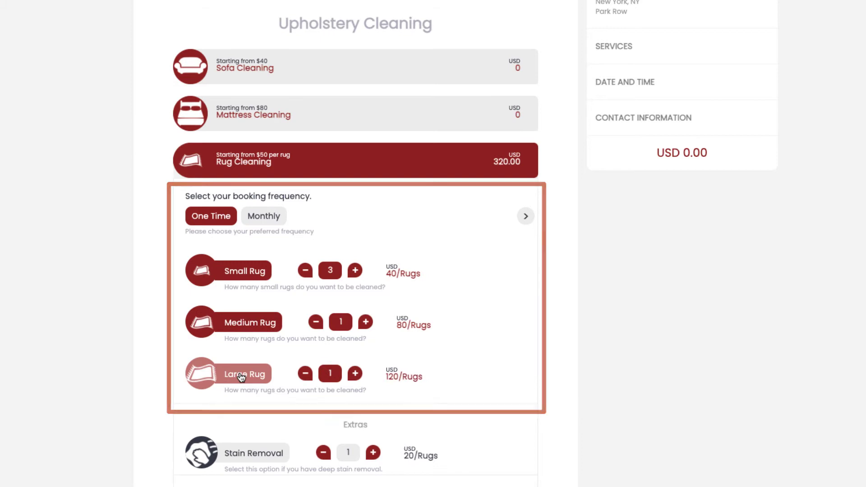
# Step: Go to the Services settings and add a new service to the Upholstery Cleaning category
pyautogui.scroll(-5, 241, 377)
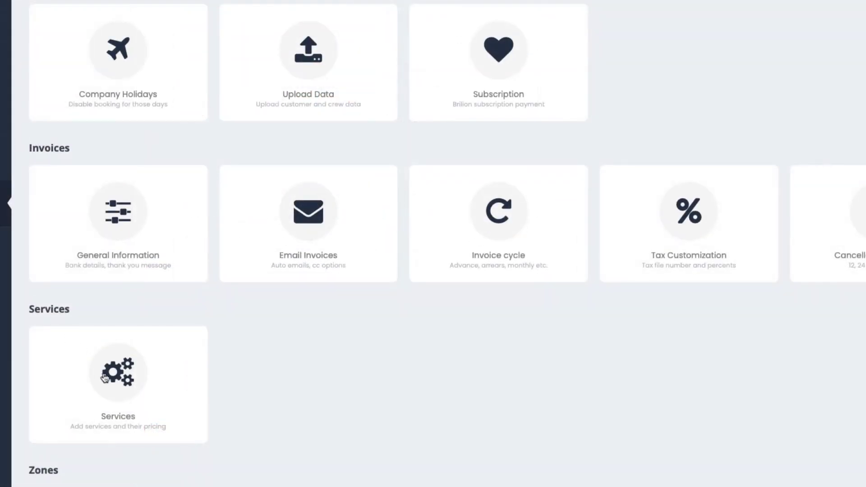
pyautogui.click(112, 385)
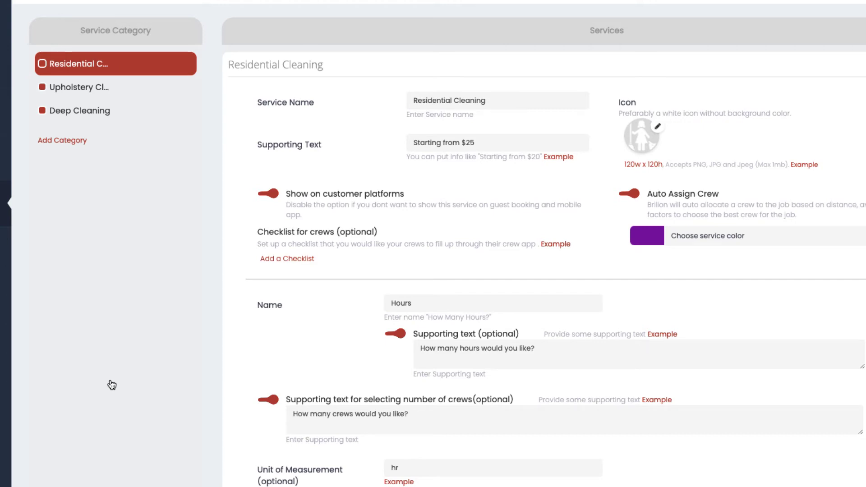
pyautogui.click(86, 89)
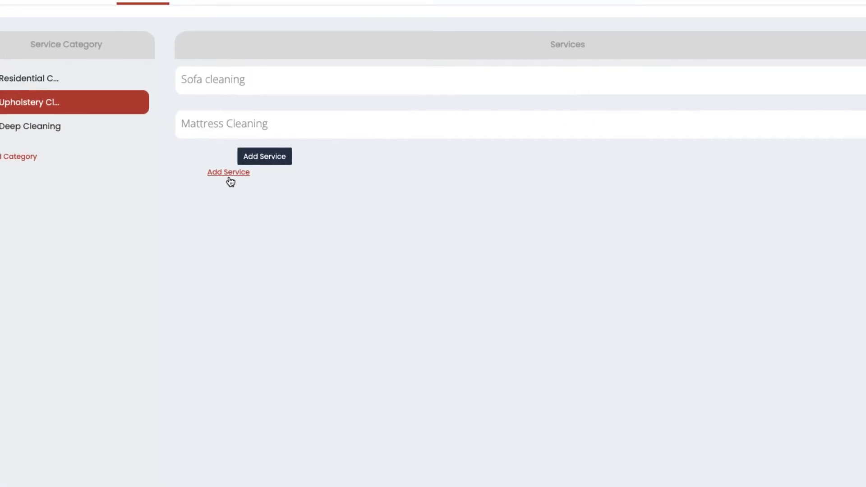
pyautogui.click(229, 176)
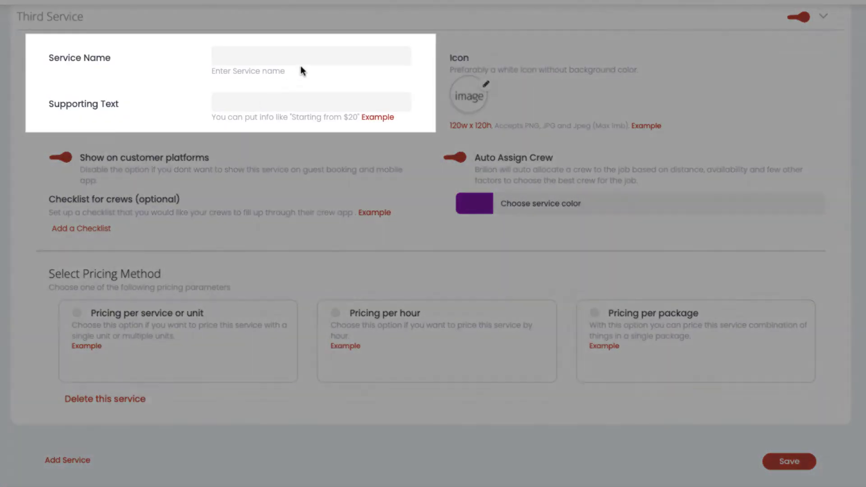
# Step: Name the new service "Rug Cleaning" and enter the supporting text "Starting from $50 per rug"
pyautogui.write('Rug Cleaning')
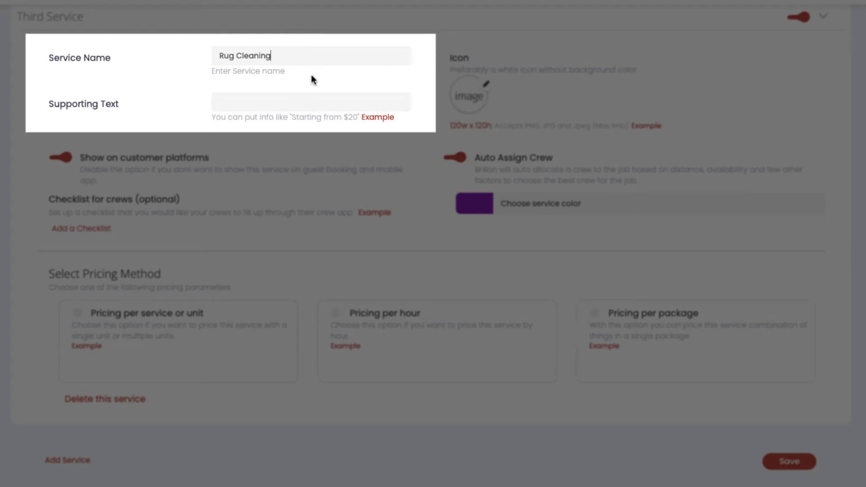
pyautogui.click(308, 102)
pyautogui.write('Starting from $50 per rug')
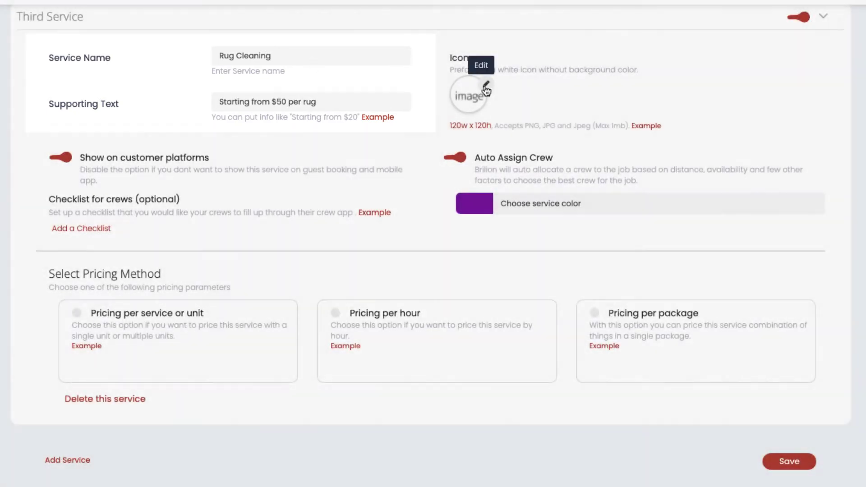
# Step: Search the icon library for "rug" and assign a rug icon to the Rug Cleaning service
pyautogui.click(485, 85)
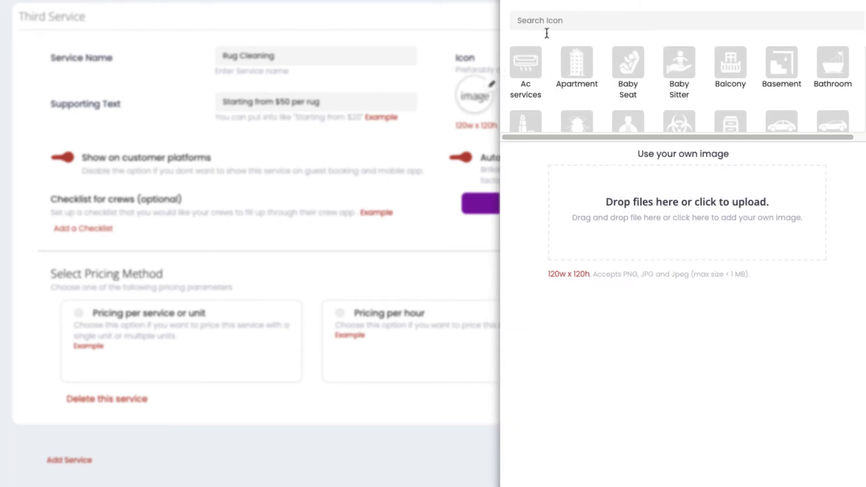
pyautogui.click(557, 23)
pyautogui.write('rug')
pyautogui.click(627, 62)
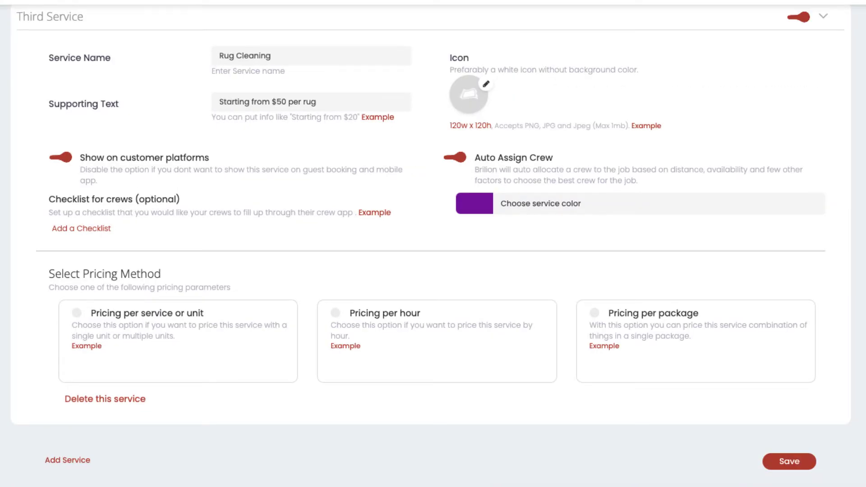
# Step: Choose Pricing per service or unit as the Rug Cleaning service's pricing method
pyautogui.click(148, 326)
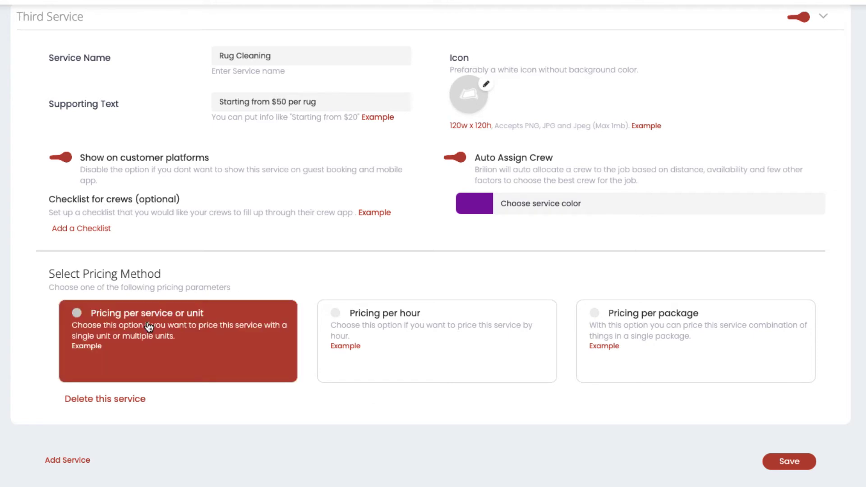
pyautogui.click(149, 326)
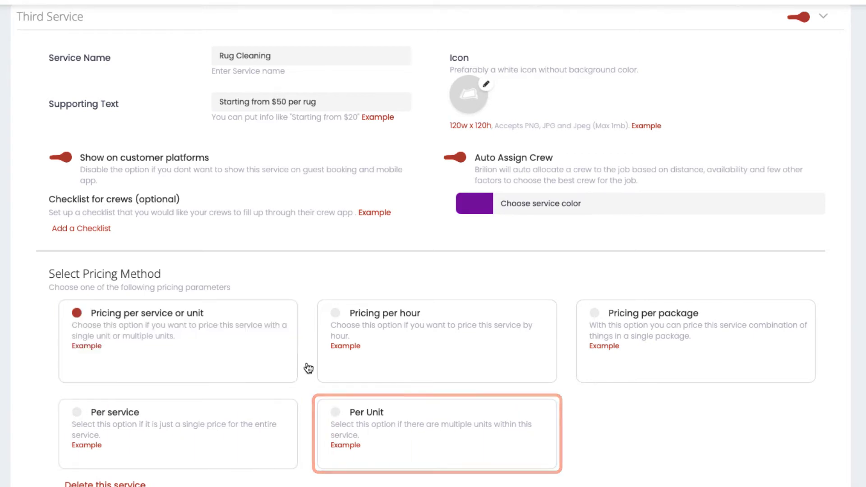
# Step: Set the Rug Cleaning pricing to Per Unit and name the first unit "Small Rug"
pyautogui.click(338, 407)
pyautogui.scroll(-4, 338, 343)
pyautogui.click(334, 354)
pyautogui.write('Smal')
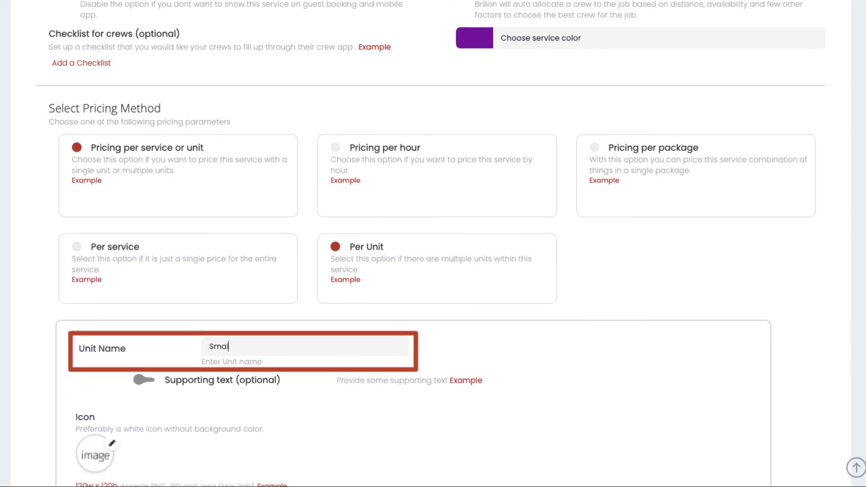
pyautogui.write('l Rug')
# Step: Enable supporting text for the Small Rug unit and enter "How many small rugs do you want to be cleaned?"
pyautogui.click(144, 379)
pyautogui.write('H')
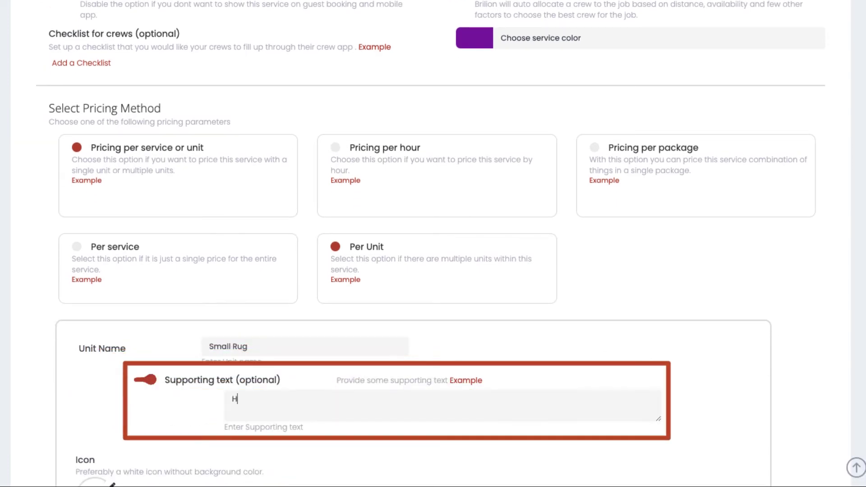
pyautogui.write('ow many small rugs do you wan')
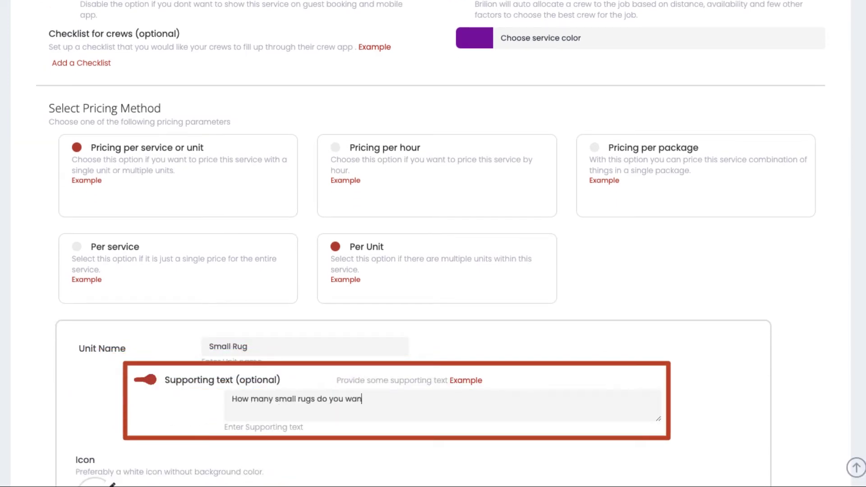
pyautogui.write('t to be cleaned?')
# Step: Assign the rug icon to the Small Rug unit
pyautogui.scroll(1, 227, 410)
pyautogui.scroll(-10, 227, 410)
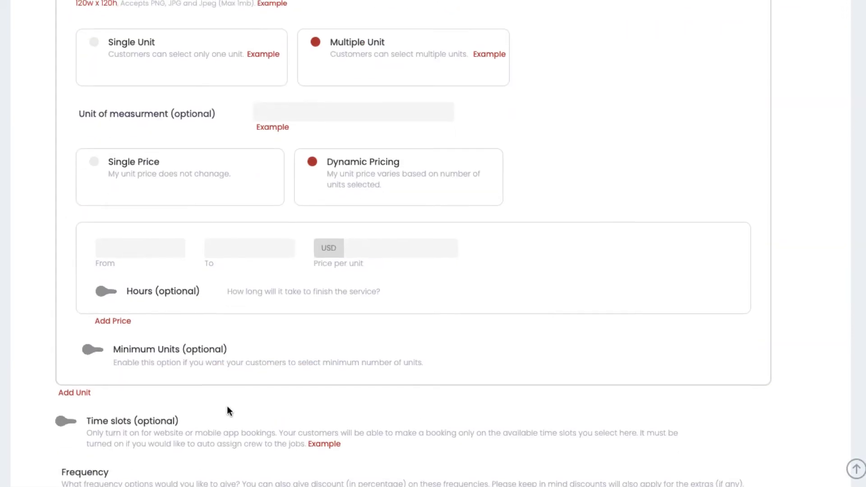
pyautogui.scroll(3, 227, 410)
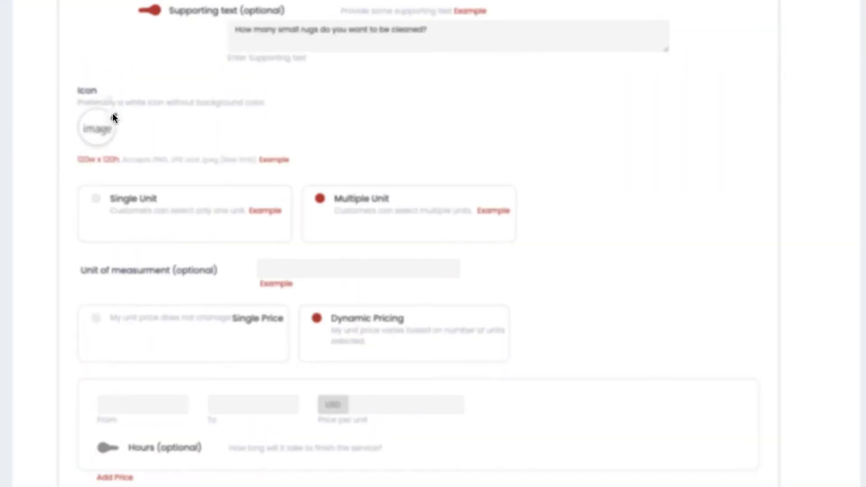
pyautogui.click(112, 117)
pyautogui.click(629, 69)
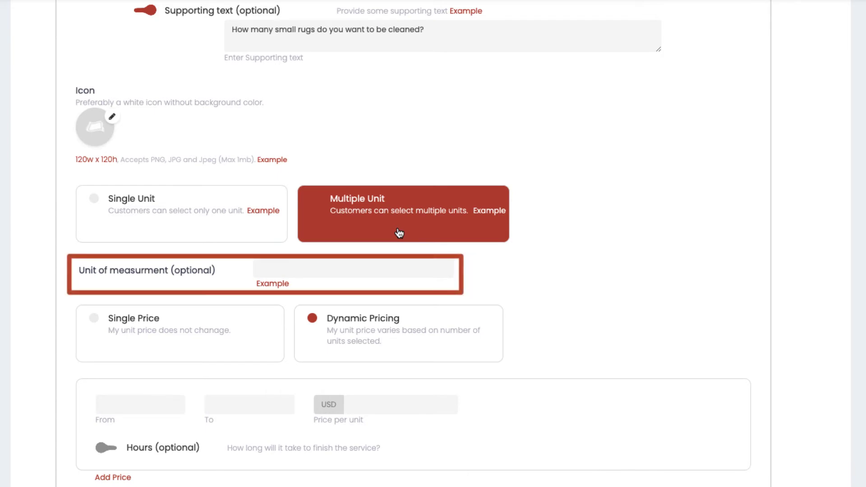
# Step: Set the Small Rug unit of measurement to "Rugs" and choose Dynamic Pricing
pyautogui.click(396, 269)
pyautogui.write('Rugs')
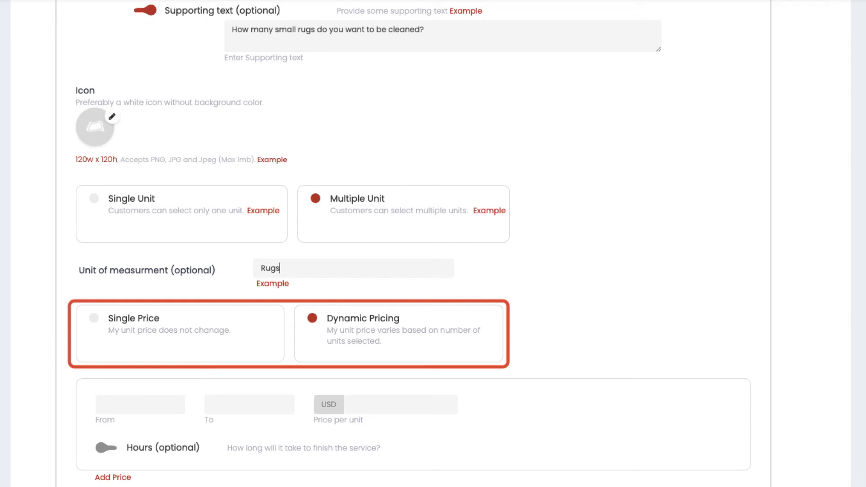
pyautogui.click(393, 323)
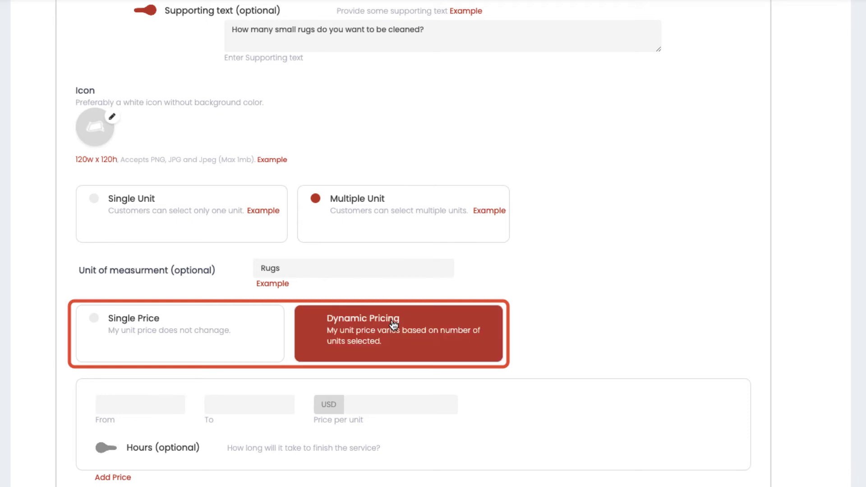
# Step: Price 1 to 2 small rugs at USD 50 per unit and enable hours per unit for that range
pyautogui.click(120, 406)
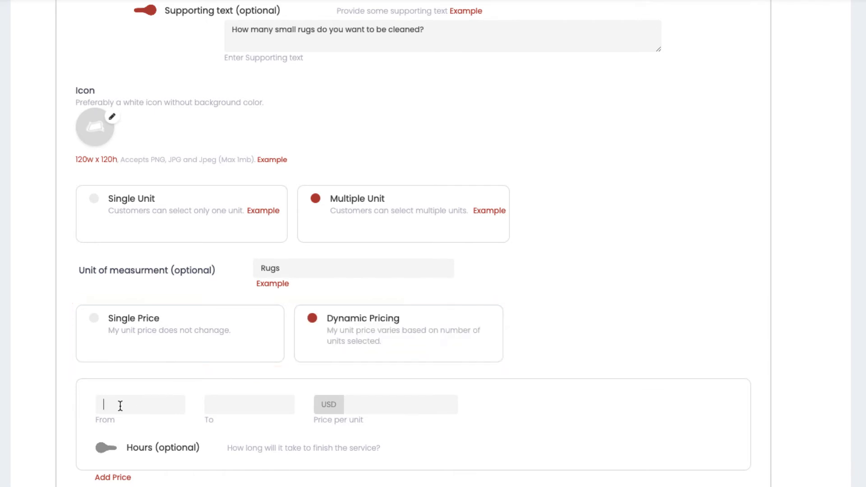
pyautogui.write('1')
pyautogui.press('Tab')
pyautogui.write('2')
pyautogui.press('Tab')
pyautogui.scroll(-3, 433, 243)
pyautogui.write('50')
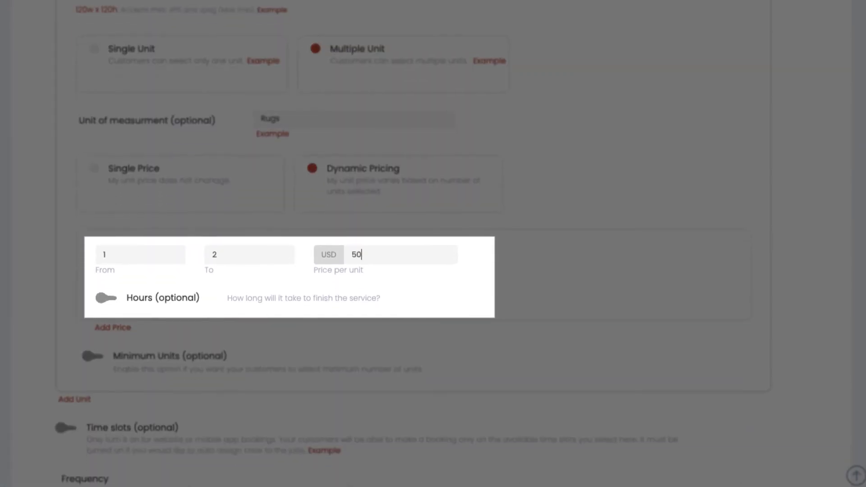
pyautogui.click(106, 295)
# Step: Add a second price range of 3 to 100 small rugs at USD 40 per unit and adjust its hours per unit
pyautogui.click(108, 366)
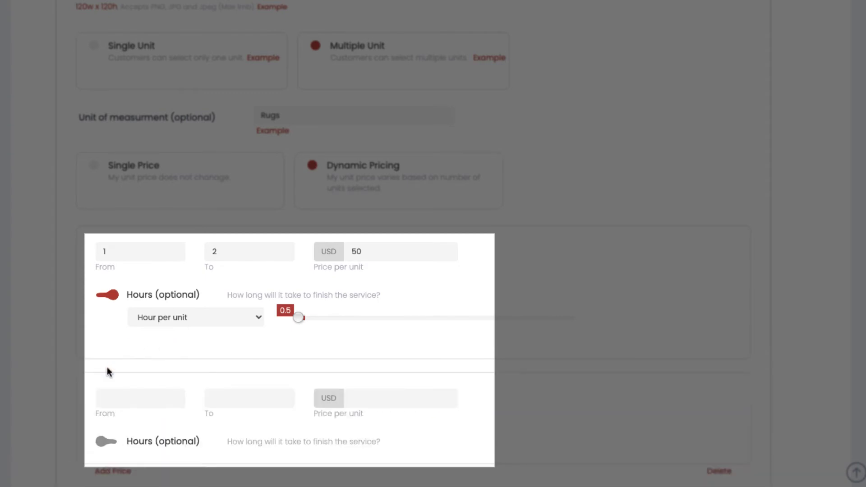
pyautogui.write('3')
pyautogui.press('Tab')
pyautogui.write('100')
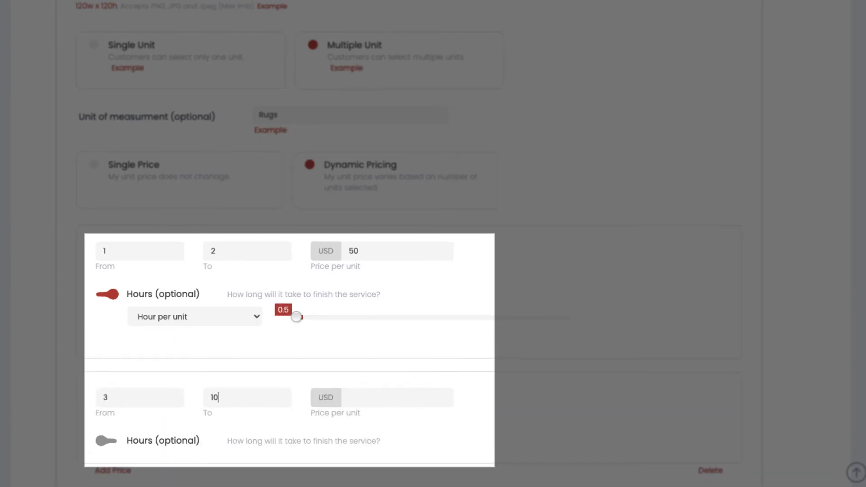
pyautogui.press('Tab')
pyautogui.write('40')
pyautogui.click(107, 441)
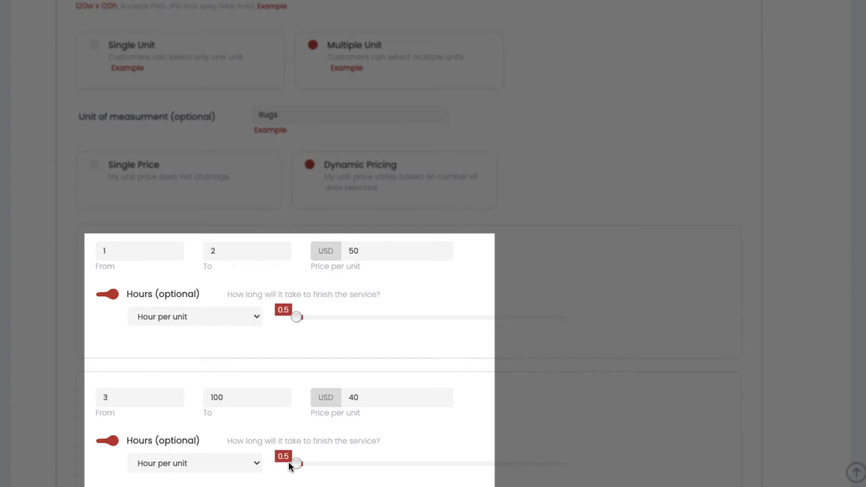
pyautogui.moveTo(295, 464); pyautogui.dragTo(326, 464)
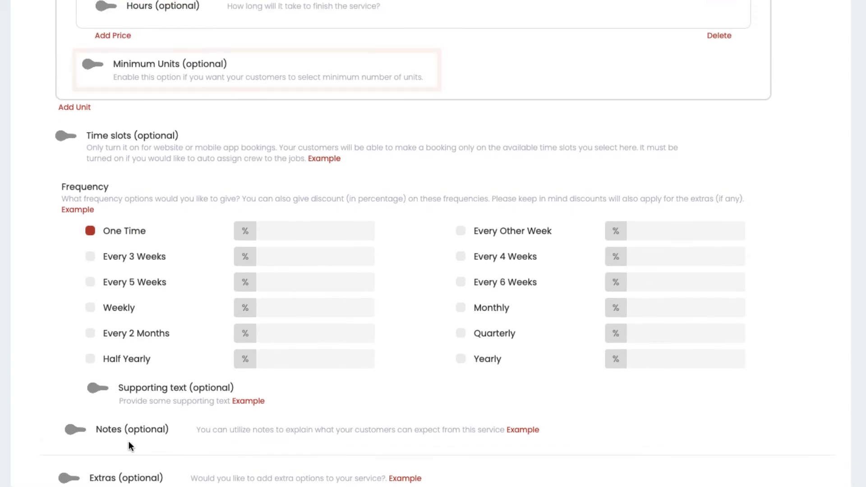
# Step: Enable minimum units for the rug unit and set the minimum to 2
pyautogui.click(101, 64)
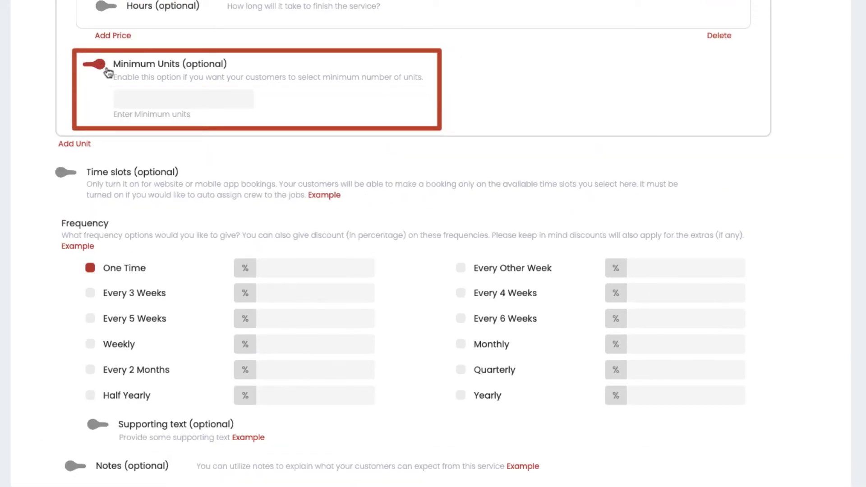
pyautogui.click(122, 99)
pyautogui.write('2')
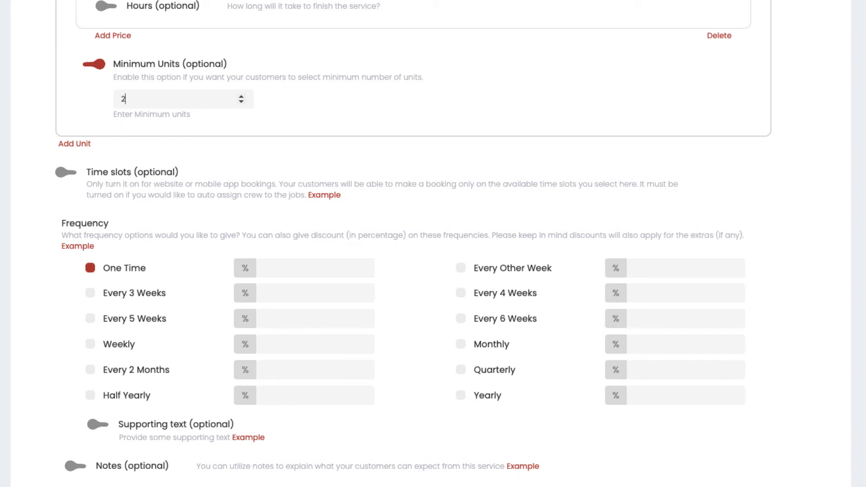
pyautogui.scroll(1, 413, 243)
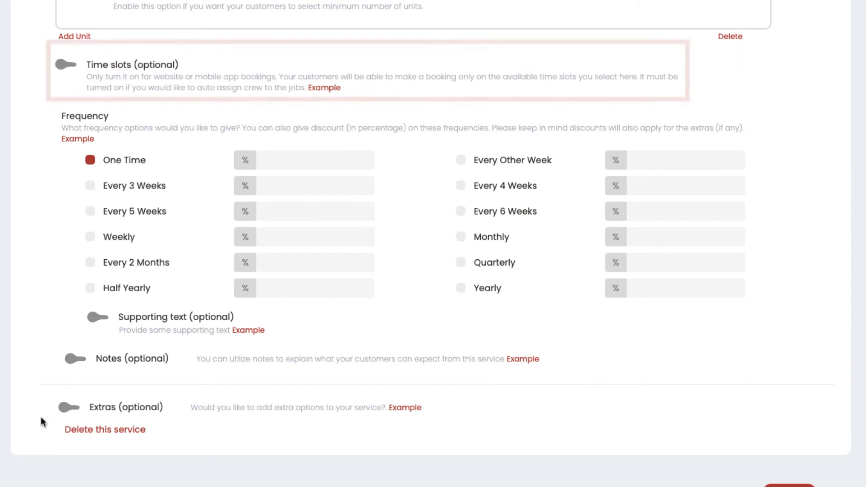
# Step: Turn on time slots for the Rug Cleaning service and choose Dynamic time slot
pyautogui.click(61, 66)
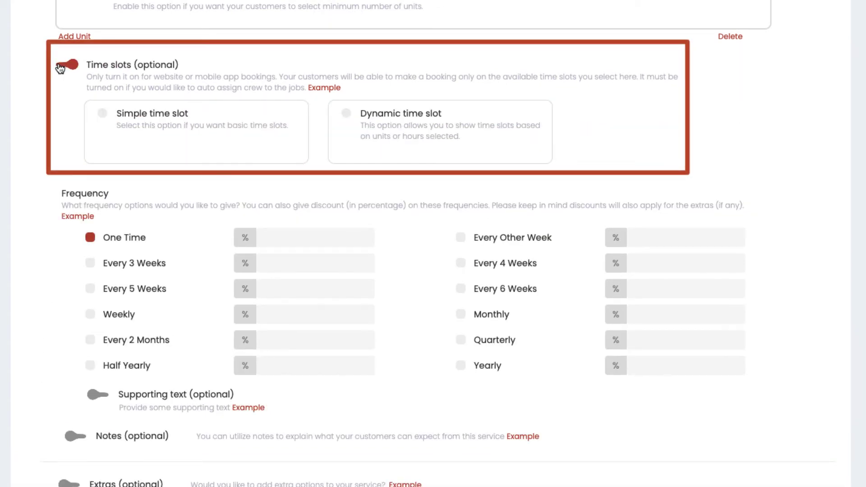
pyautogui.click(385, 117)
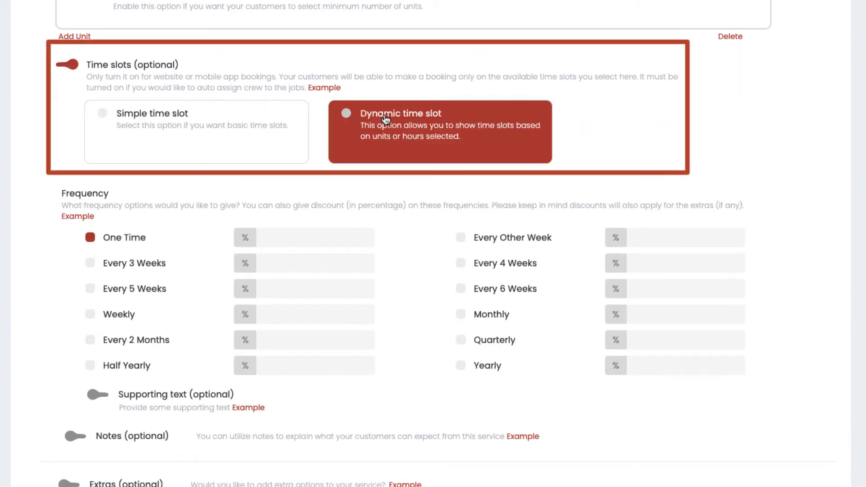
pyautogui.click(385, 118)
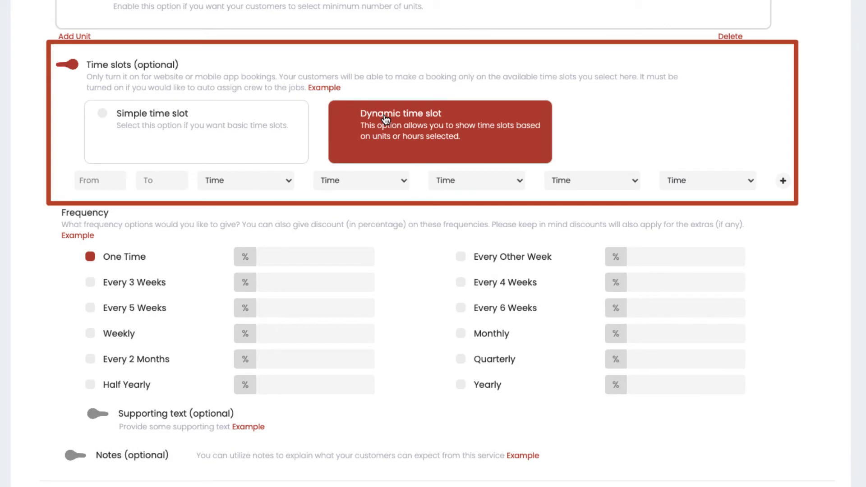
# Step: Set the first dynamic time slot row to 1 to 10 with start times 08:00 and 13:00
pyautogui.click(79, 183)
pyautogui.write('1')
pyautogui.press('Tab')
pyautogui.write('10')
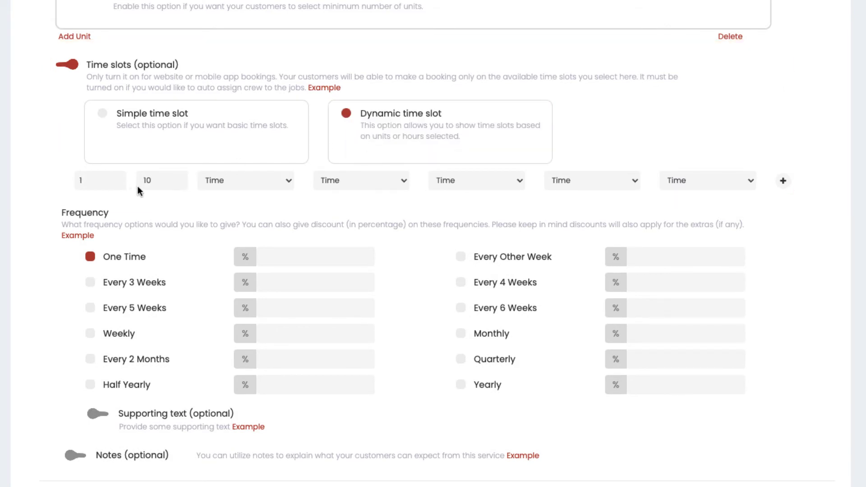
pyautogui.click(208, 185)
pyautogui.click(208, 189)
pyautogui.click(344, 183)
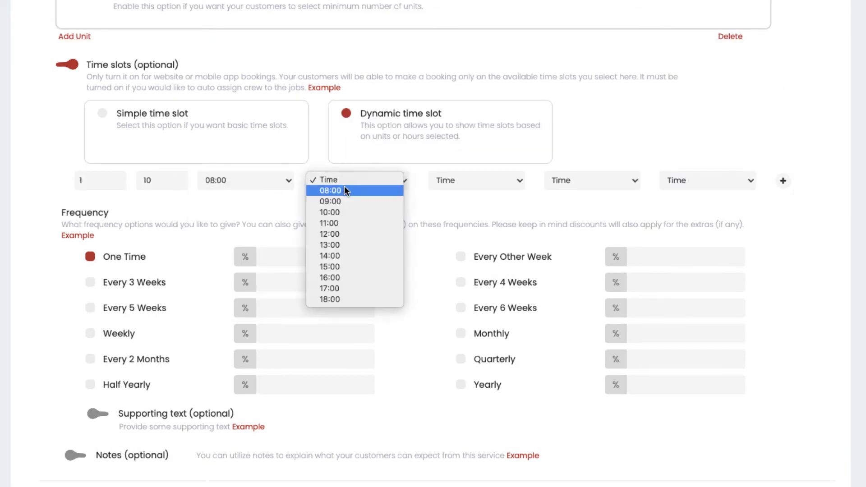
pyautogui.click(334, 244)
# Step: Add a second time slot row for 11 to 100 with the start time 08:00
pyautogui.click(781, 181)
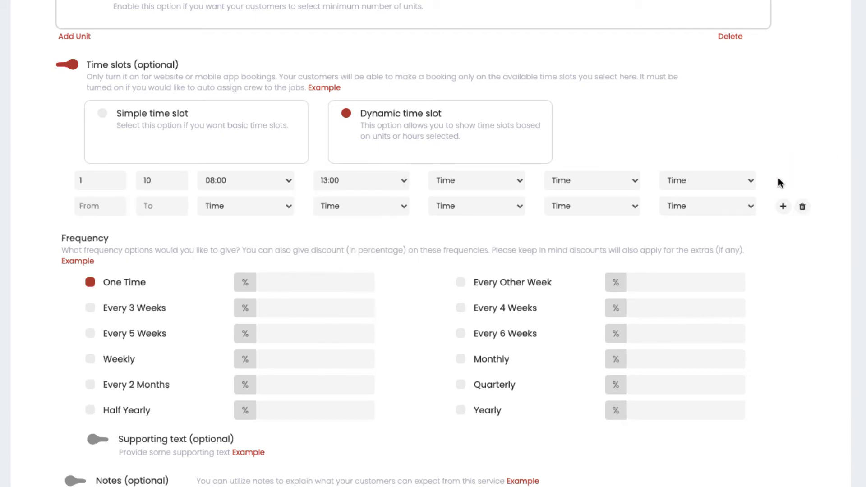
pyautogui.click(95, 210)
pyautogui.write('11')
pyautogui.write('100')
pyautogui.click(219, 210)
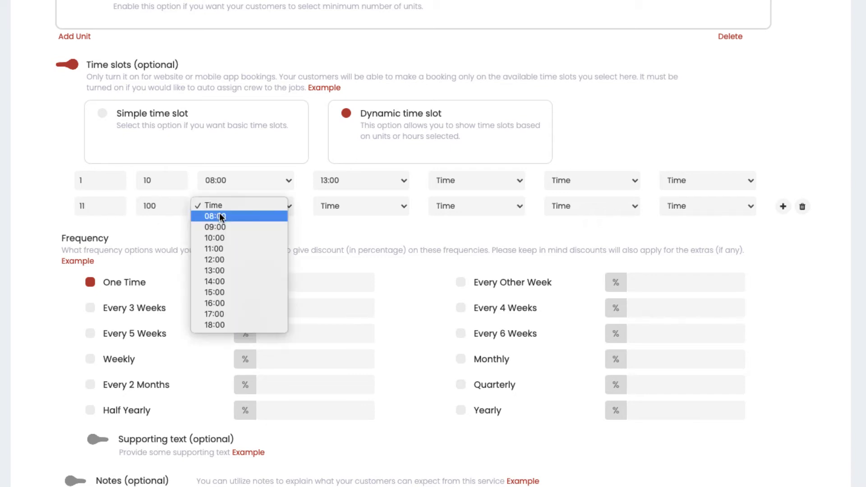
pyautogui.click(219, 216)
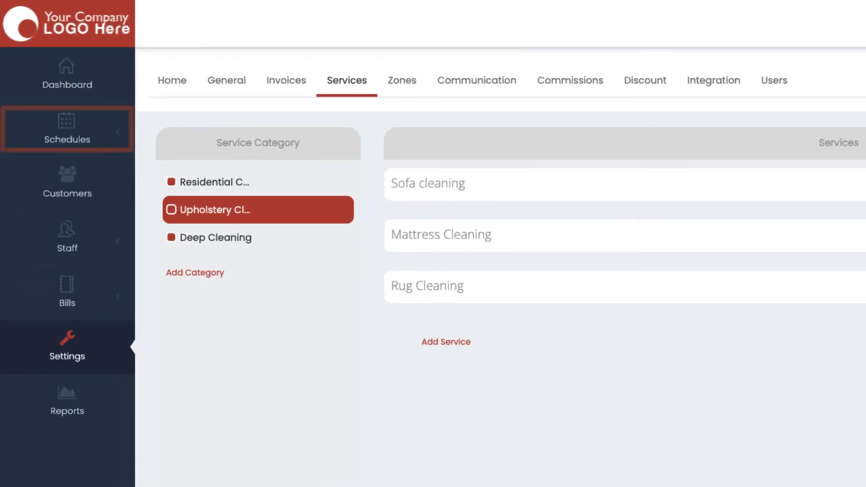
# Step: Open the Daily View schedule and select the customer for a new booking by searching "cust"
pyautogui.click(63, 132)
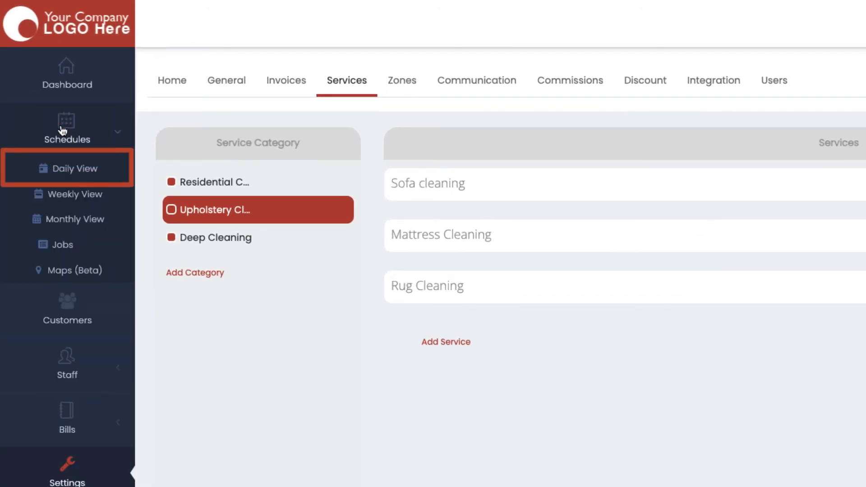
pyautogui.click(71, 173)
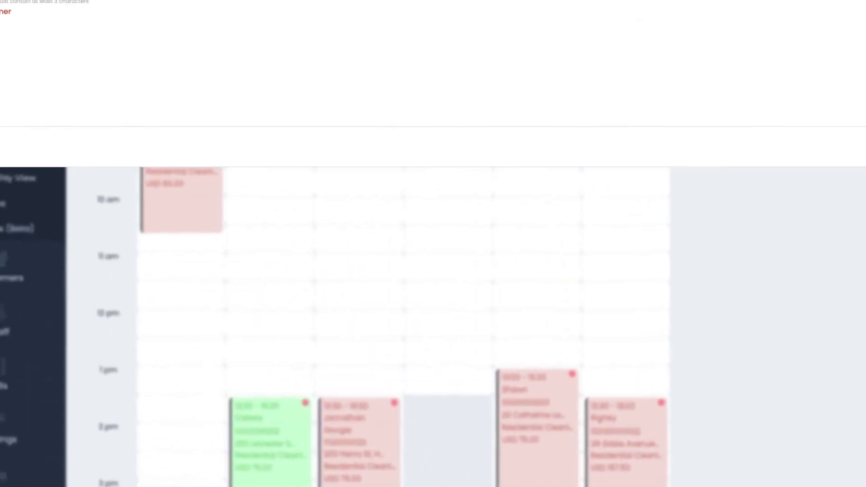
pyautogui.click(818, 454)
pyautogui.write('cust')
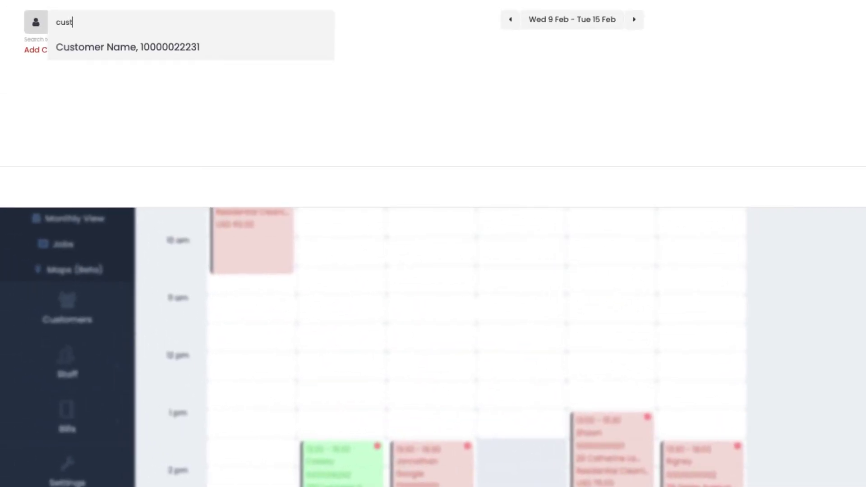
pyautogui.click(135, 47)
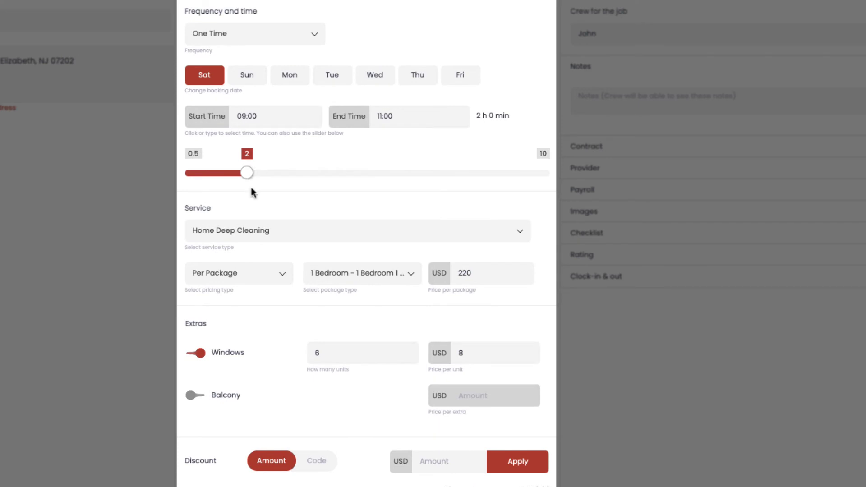
# Step: Change the booking's service to Rug Cleaning and add 6 small rugs
pyautogui.click(264, 233)
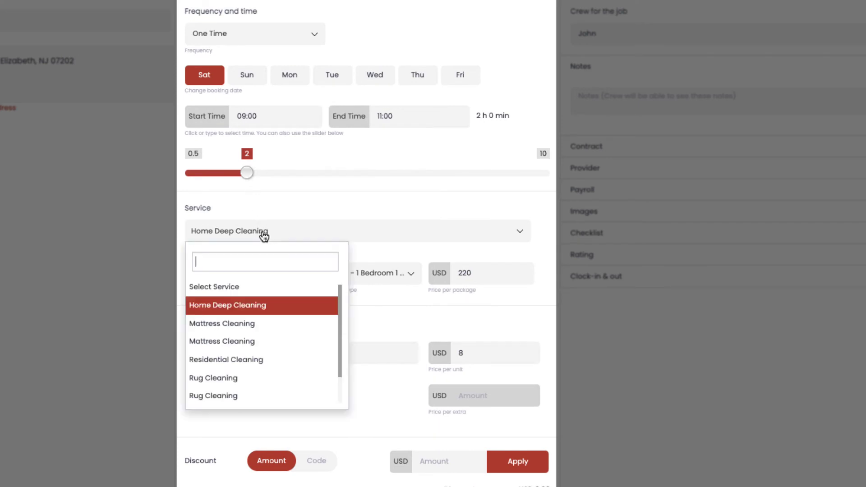
pyautogui.click(238, 398)
pyautogui.click(197, 358)
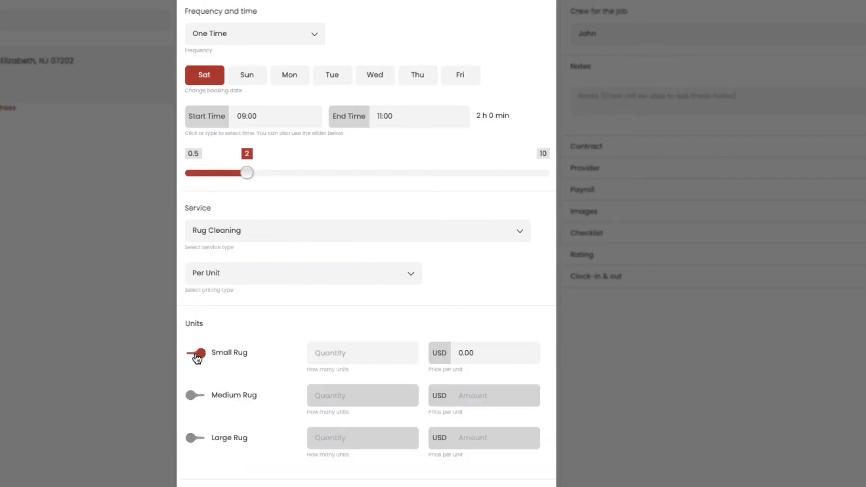
pyautogui.click(358, 356)
pyautogui.write('6')
# Step: Add 1 medium rug to the Rug Cleaning booking
pyautogui.scroll(-1, 248, 384)
pyautogui.click(196, 359)
pyautogui.click(362, 360)
pyautogui.write('1')
# Step: Toggle the Stain removal extra in the Rug Cleaning booking
pyautogui.scroll(-5, 344, 377)
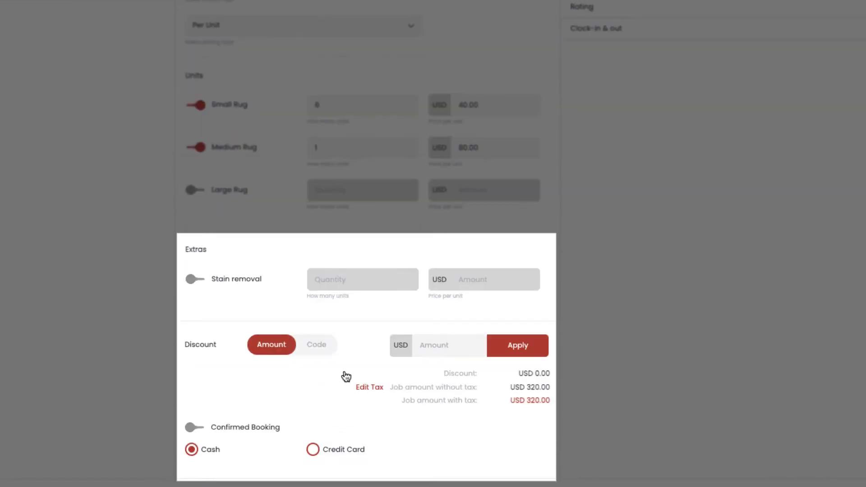
pyautogui.click(194, 283)
pyautogui.click(194, 282)
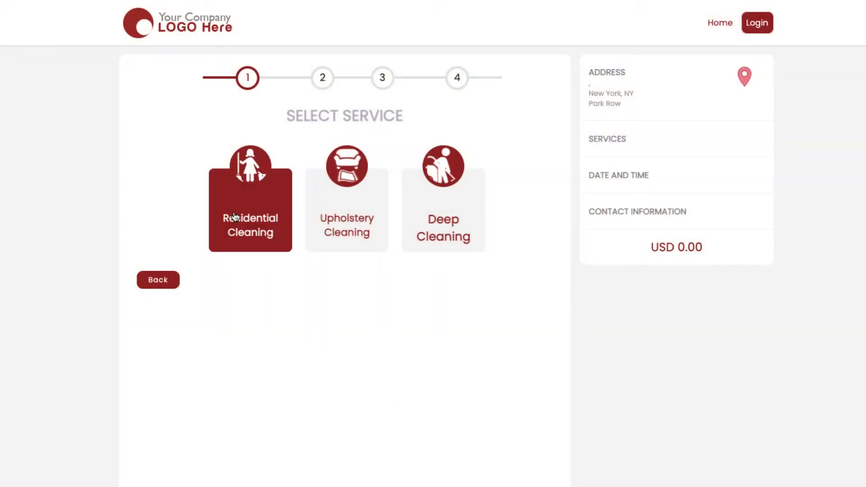
# Step: Choose Residential Cleaning on the customer booking page and raise the number of hours to 3
pyautogui.click(242, 198)
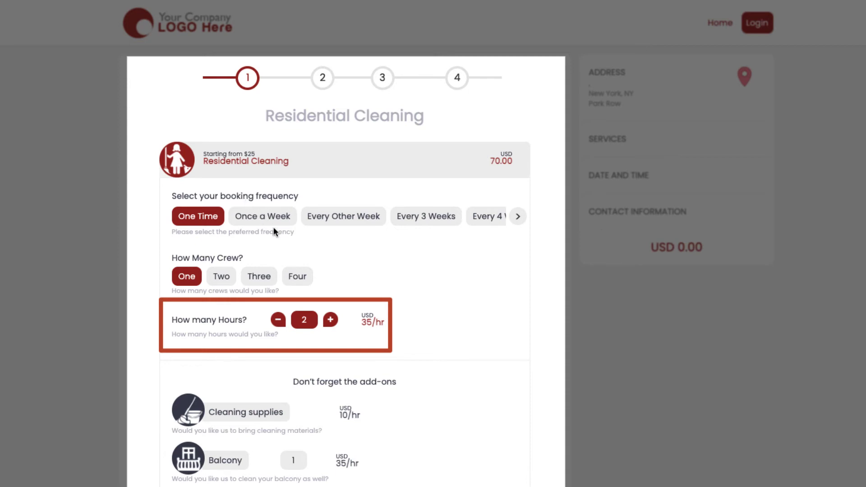
pyautogui.click(331, 321)
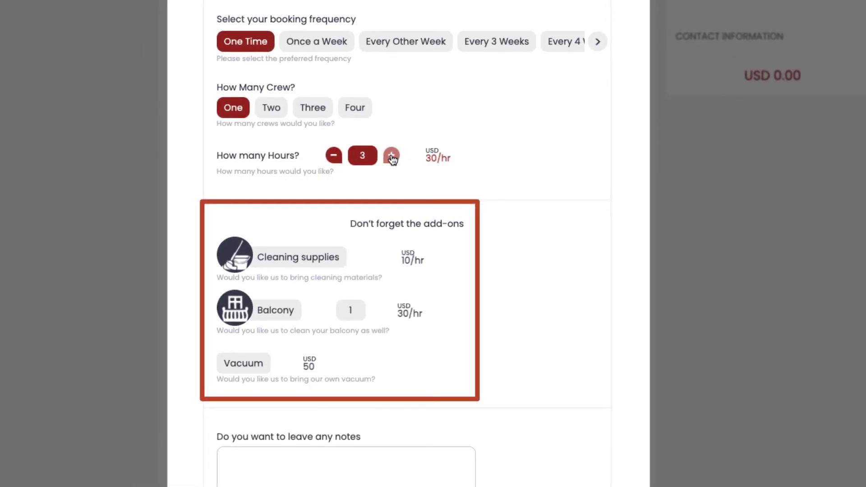
# Step: Add the Cleaning supplies, Balcony and Vacuum add-ons to the Residential Cleaning booking
pyautogui.click(284, 259)
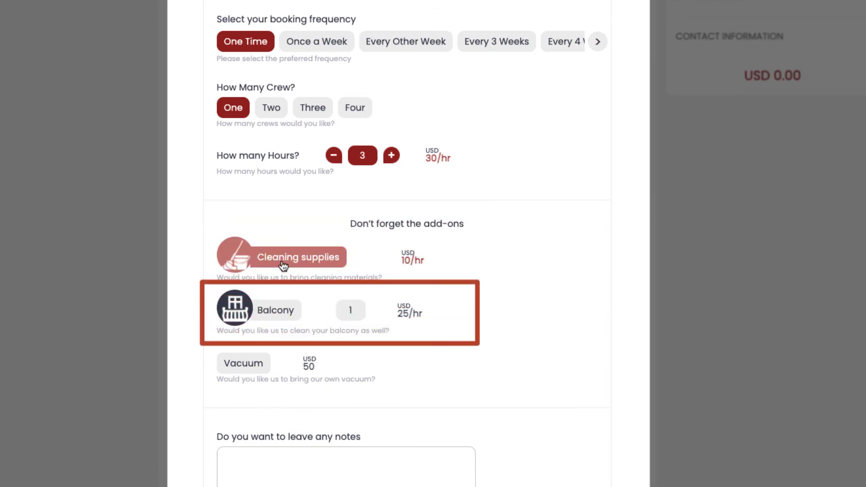
pyautogui.click(283, 265)
pyautogui.click(273, 312)
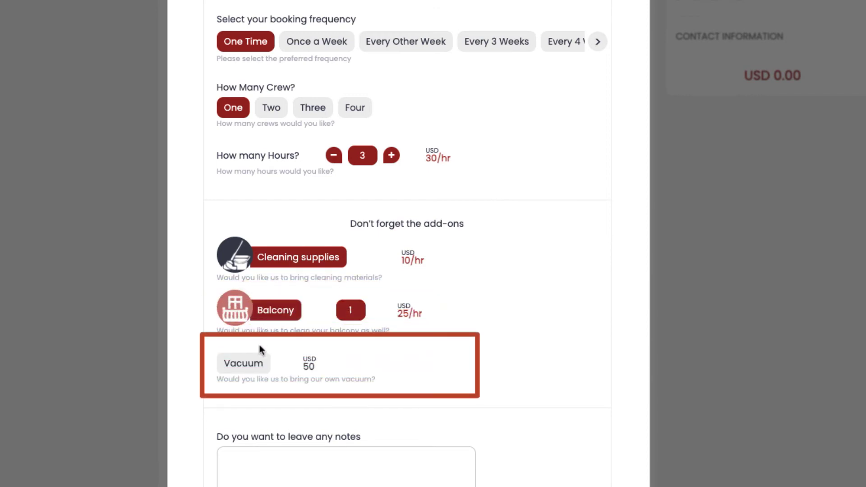
pyautogui.click(255, 369)
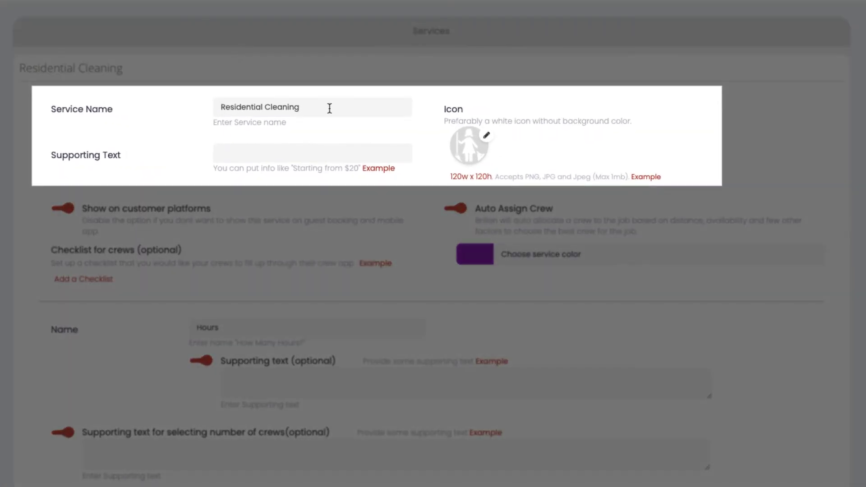
# Step: Set the Residential Cleaning service's supporting text to "Starting from $25/hr" and its service color to yellow
pyautogui.click(330, 108)
pyautogui.write('Starting from $25/hr')
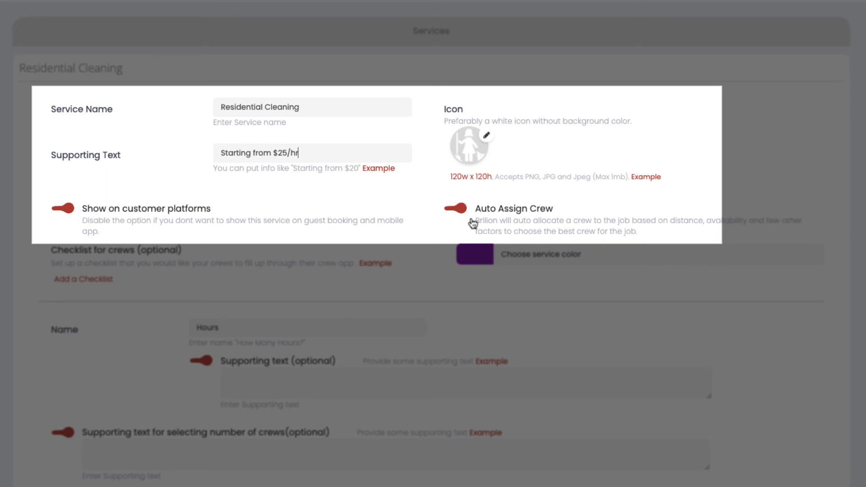
pyautogui.click(474, 254)
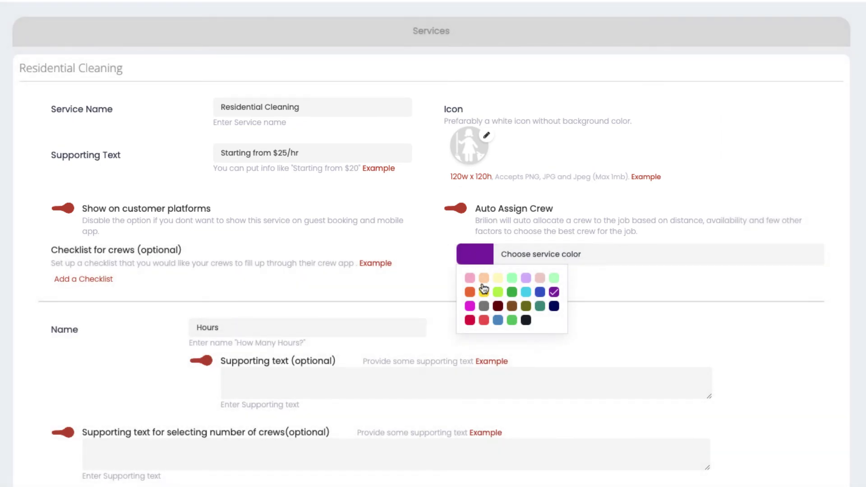
pyautogui.click(483, 292)
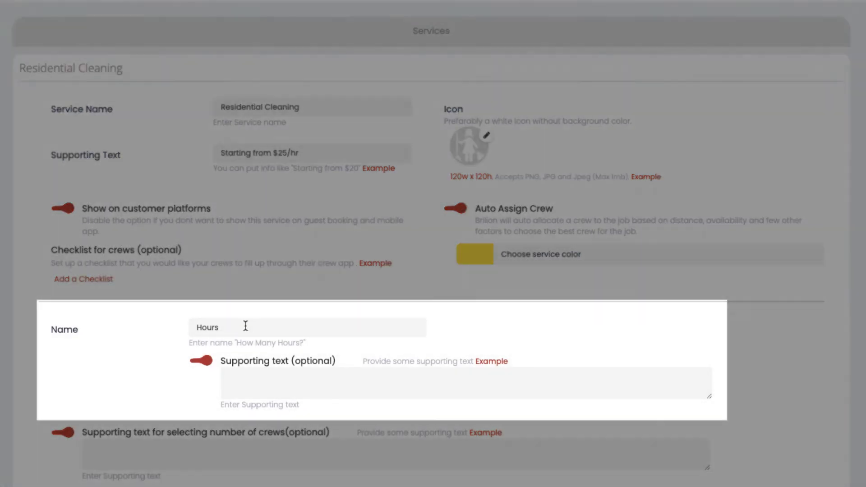
# Step: Enter "How many hours would you like?" as the supporting text for the Hours option
pyautogui.click(238, 326)
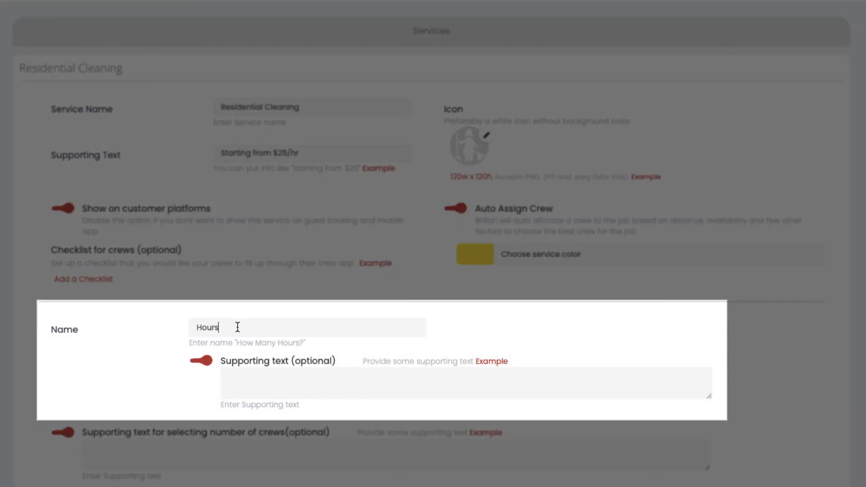
pyautogui.click(302, 390)
pyautogui.write('How many hours would you like?')
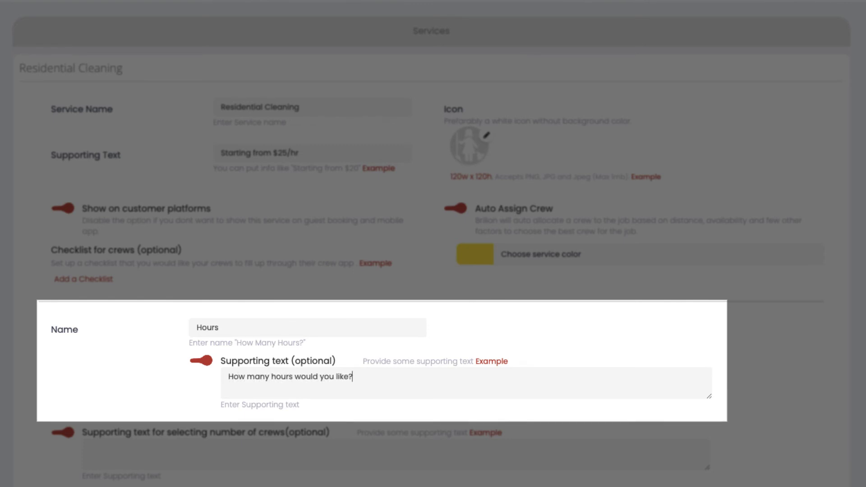
# Step: Enter "How many crews would you like?" as the crew selection supporting text and set the unit of measurement to hr
pyautogui.click(261, 451)
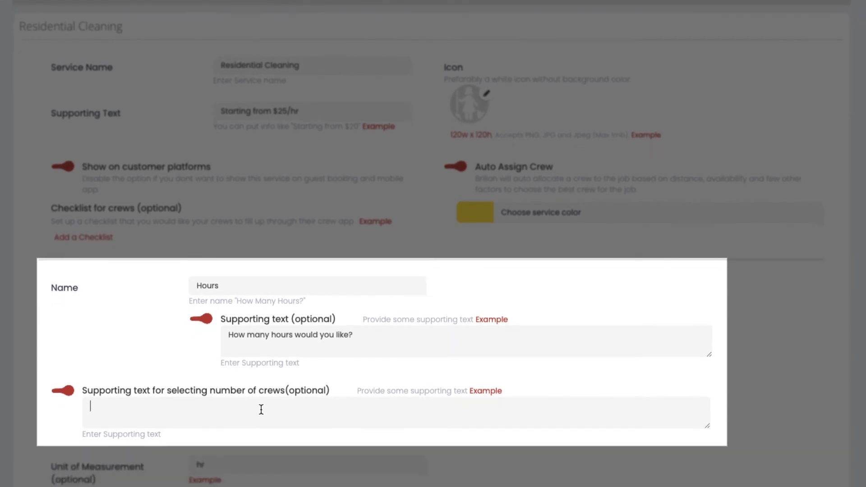
pyautogui.write('How many crews would you like?')
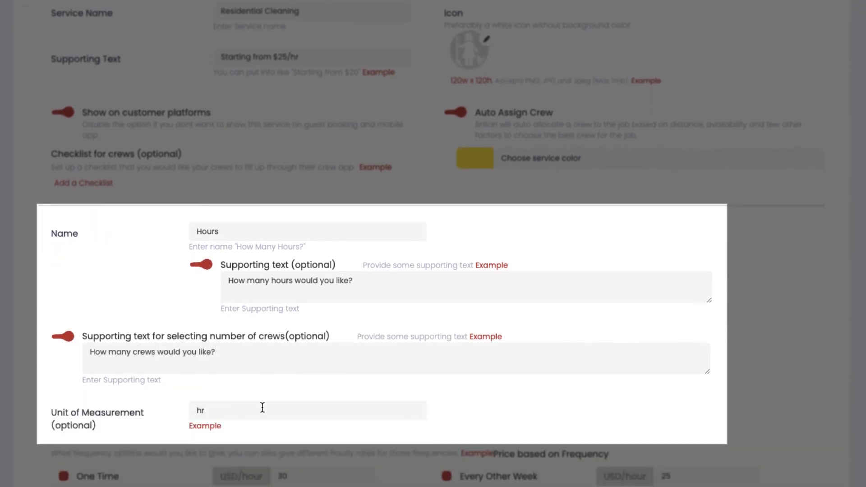
pyautogui.click(262, 408)
pyautogui.write('hr')
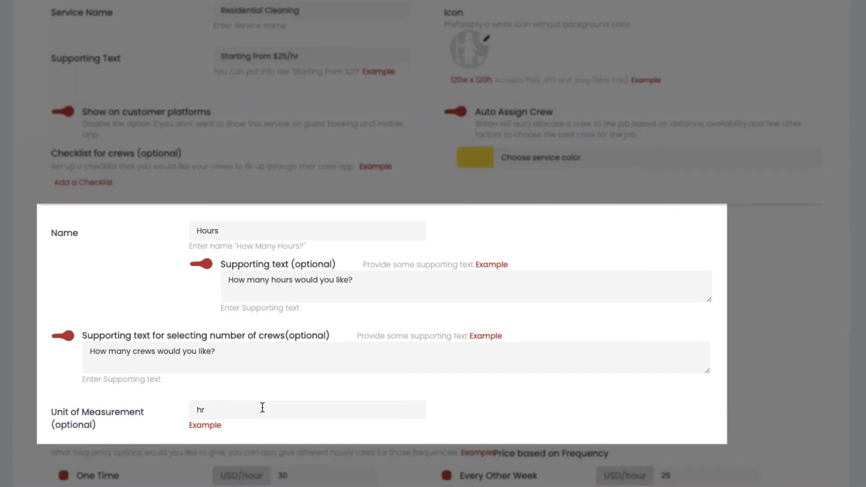
# Step: Enter "Please select the preferred frequency" as the supporting text under the frequency-based prices
pyautogui.scroll(-10, 386, 405)
pyautogui.scroll(2, 386, 458)
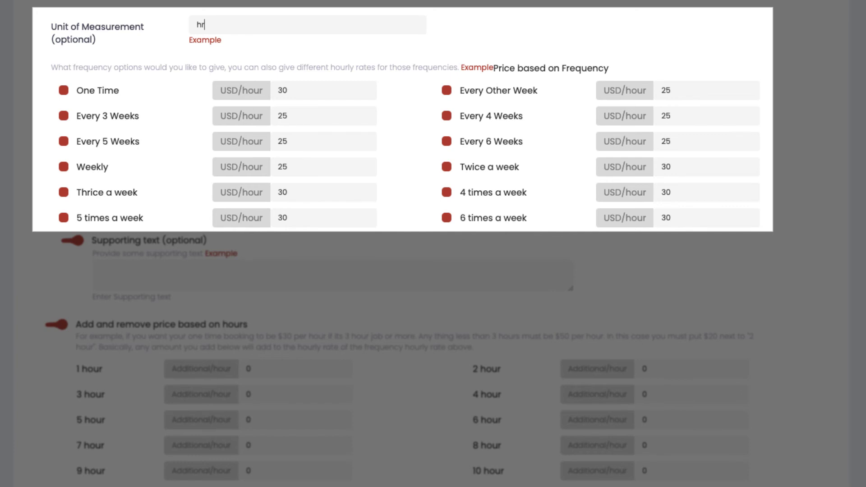
pyautogui.click(108, 273)
pyautogui.write('P')
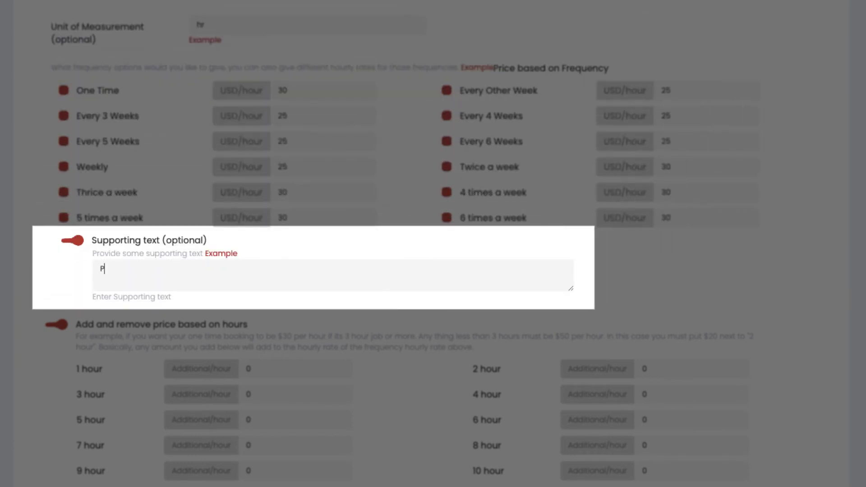
pyautogui.write('lease select the preferred frequency')
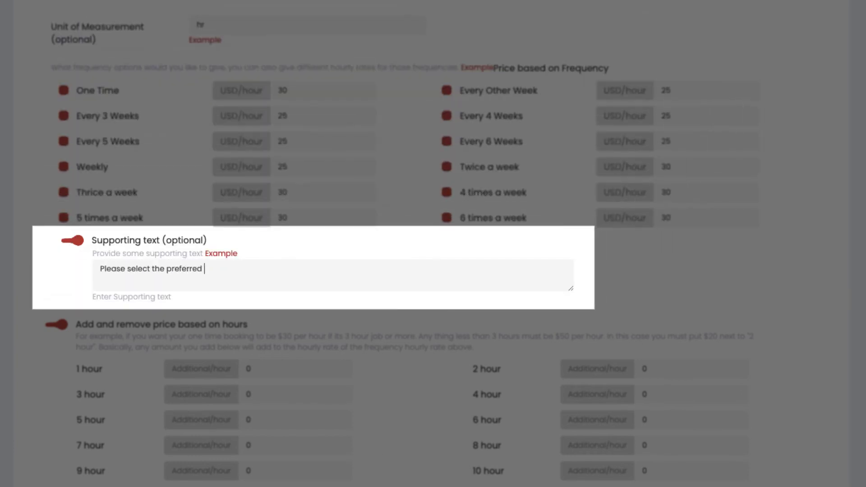
# Step: Set the additional price per hour for 2-hour bookings to 5
pyautogui.scroll(-3, 433, 244)
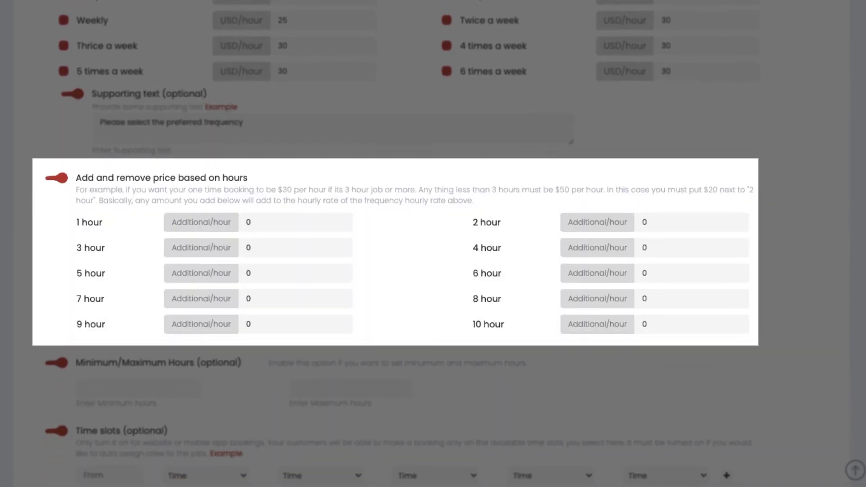
pyautogui.click(670, 215)
pyautogui.press('BackSpace')
pyautogui.write('5')
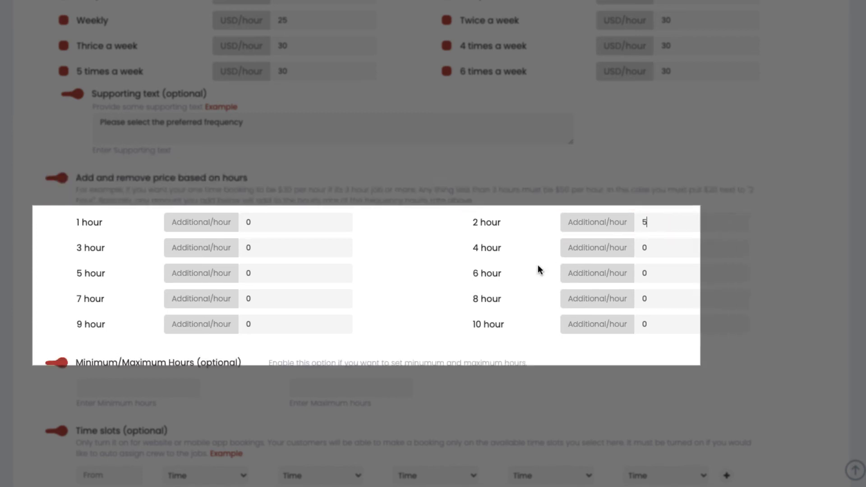
# Step: Set the service's minimum hours to 2 and maximum hours to 10
pyautogui.click(147, 384)
pyautogui.write('2')
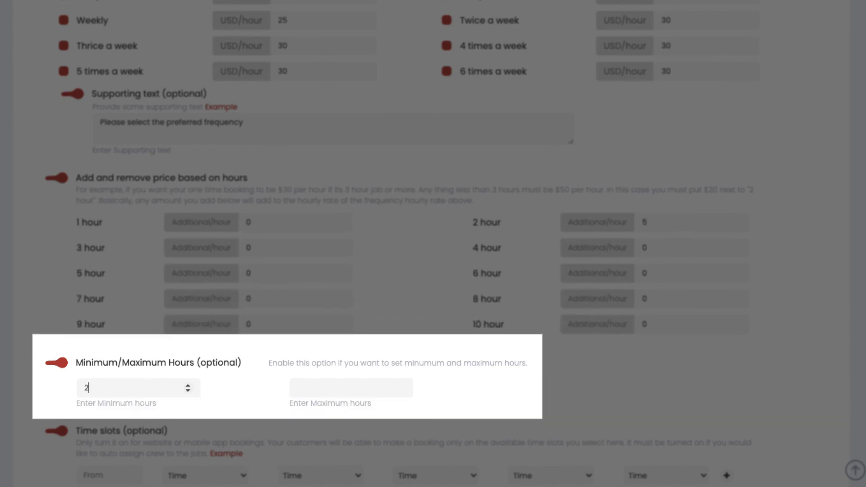
pyautogui.write('10')
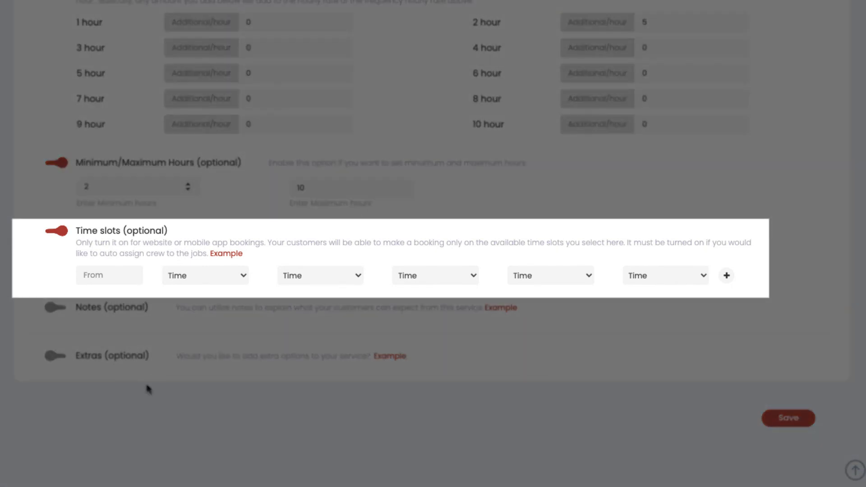
# Step: Define time slots from 2 hours at 08:00, 10:00, 12:00, 14:00 and 16:00
pyautogui.click(120, 283)
pyautogui.write('2')
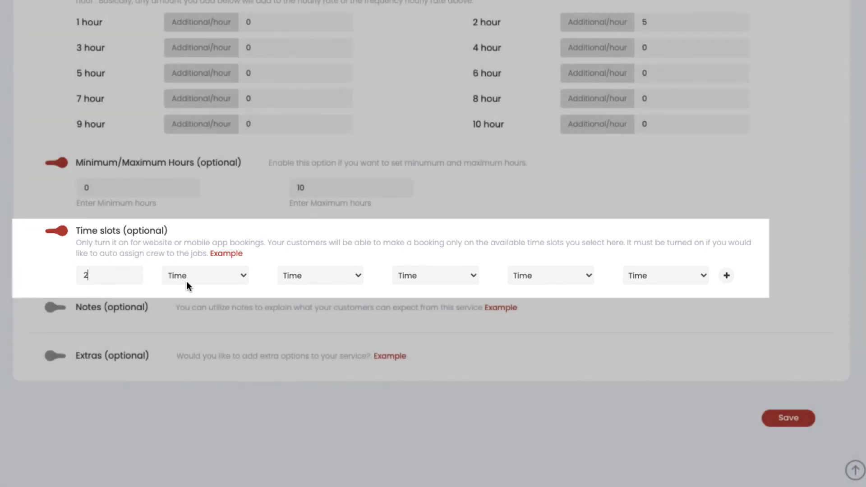
pyautogui.click(188, 281)
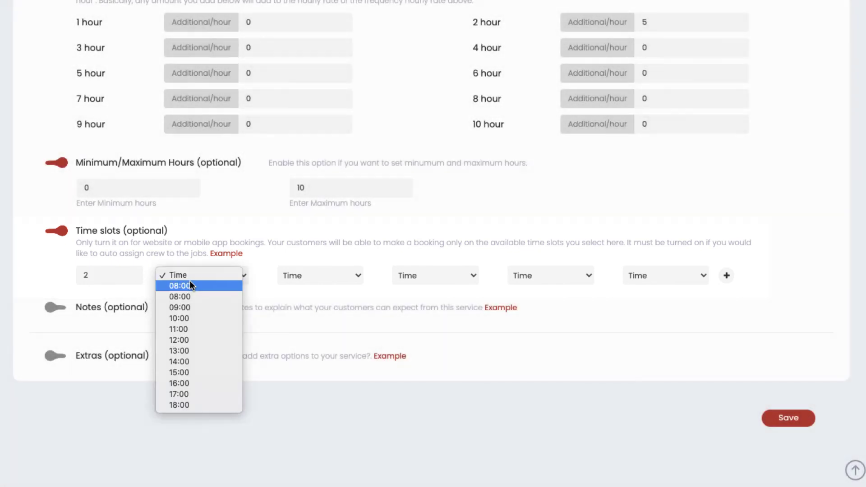
pyautogui.click(186, 296)
pyautogui.click(306, 275)
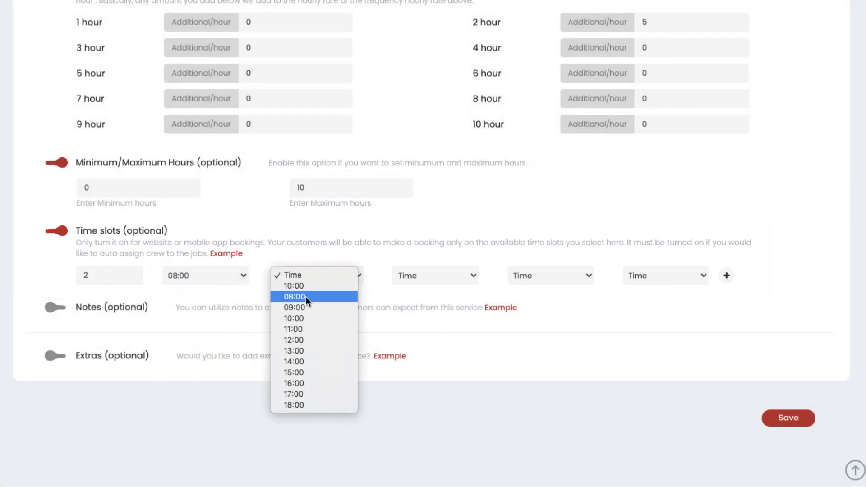
pyautogui.click(302, 317)
pyautogui.click(424, 275)
pyautogui.click(424, 339)
pyautogui.click(567, 275)
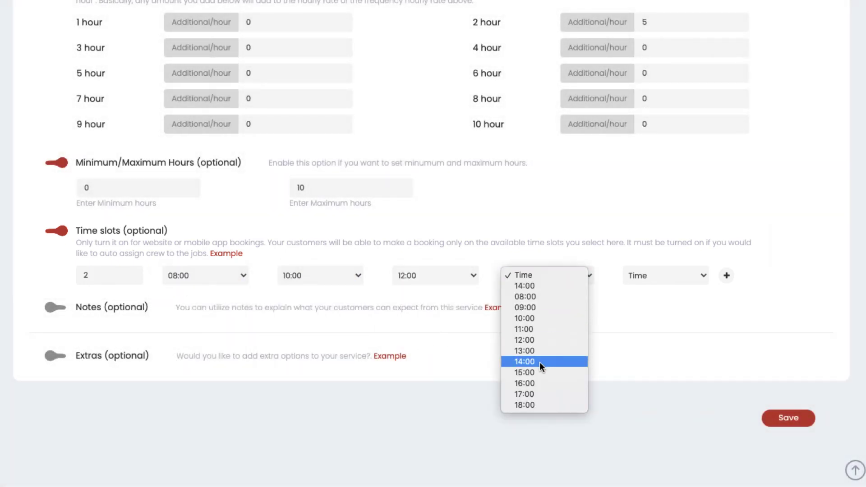
pyautogui.click(539, 362)
pyautogui.click(658, 275)
pyautogui.click(644, 382)
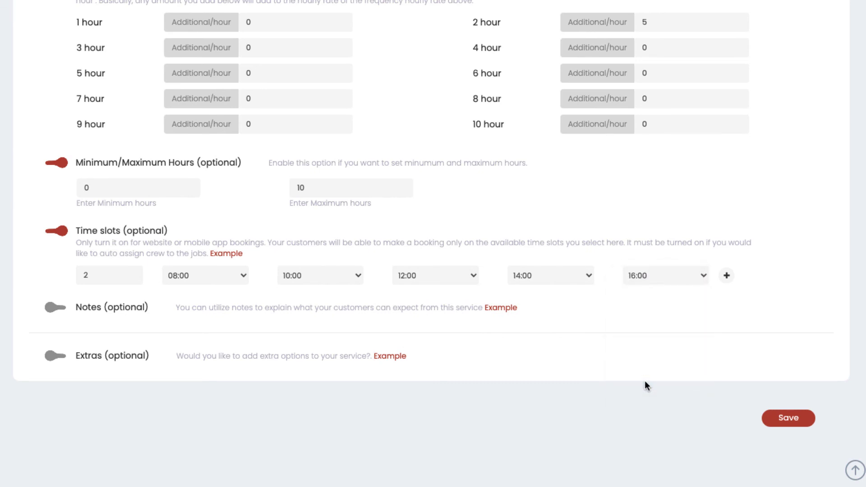
# Step: Add a time slot row from 4 hours with slots at 08:00 and 13:00
pyautogui.click(726, 276)
pyautogui.write('4')
pyautogui.click(182, 305)
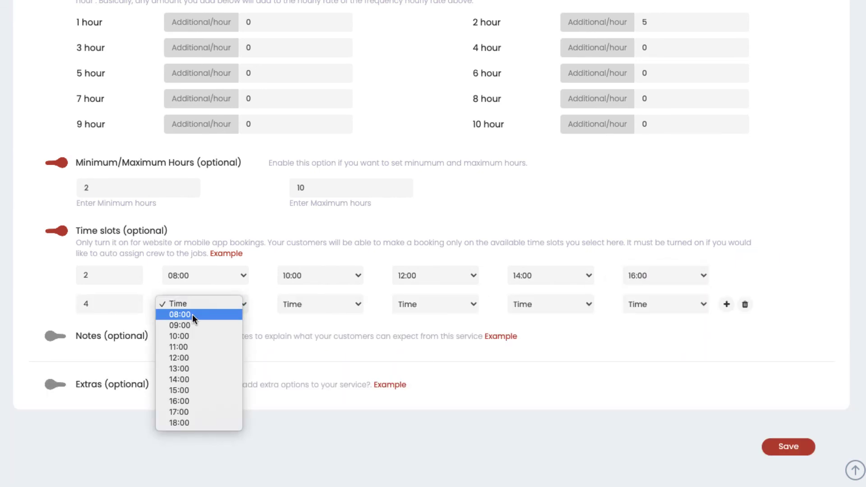
pyautogui.click(192, 314)
pyautogui.click(318, 308)
pyautogui.click(296, 366)
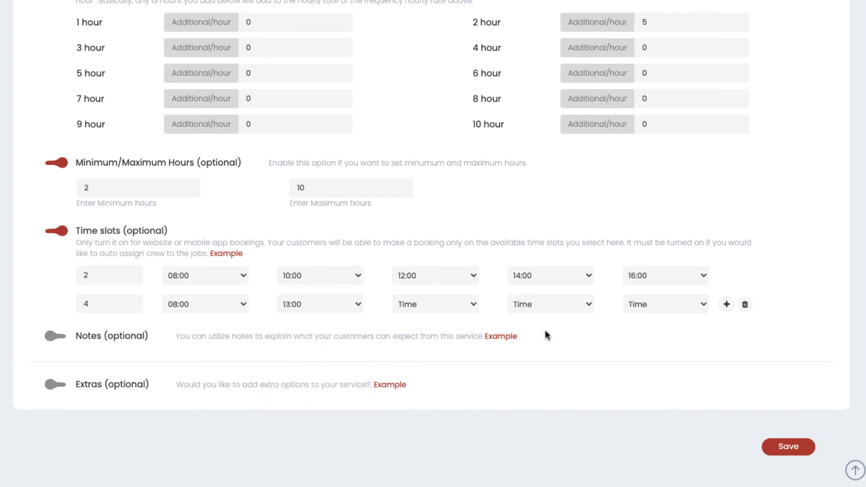
# Step: Add a time slot row from 5 hours with a single slot at 08:00
pyautogui.click(726, 304)
pyautogui.click(118, 336)
pyautogui.write('5')
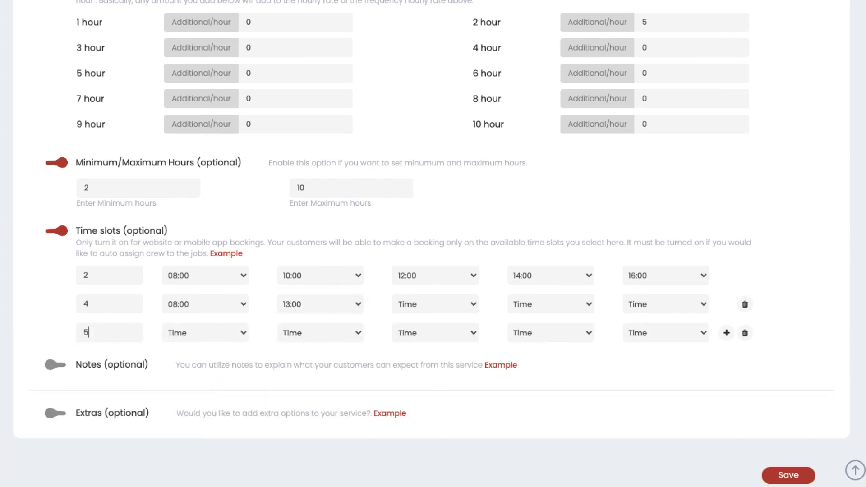
pyautogui.click(185, 332)
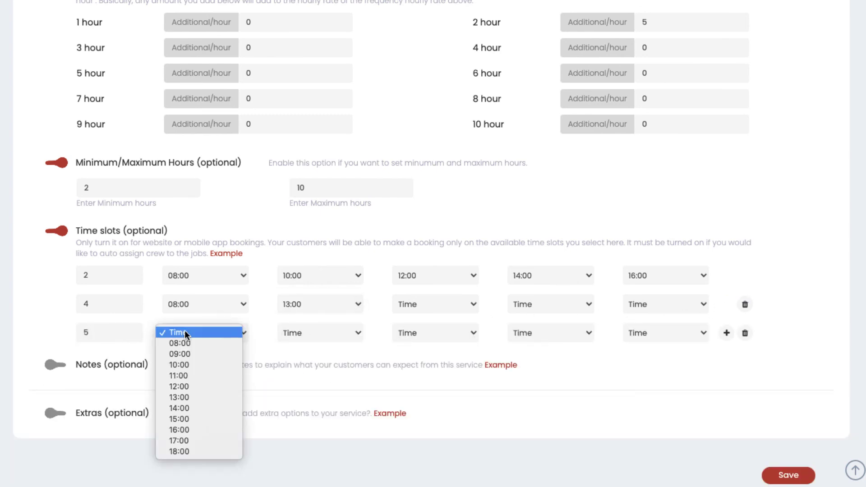
pyautogui.click(184, 343)
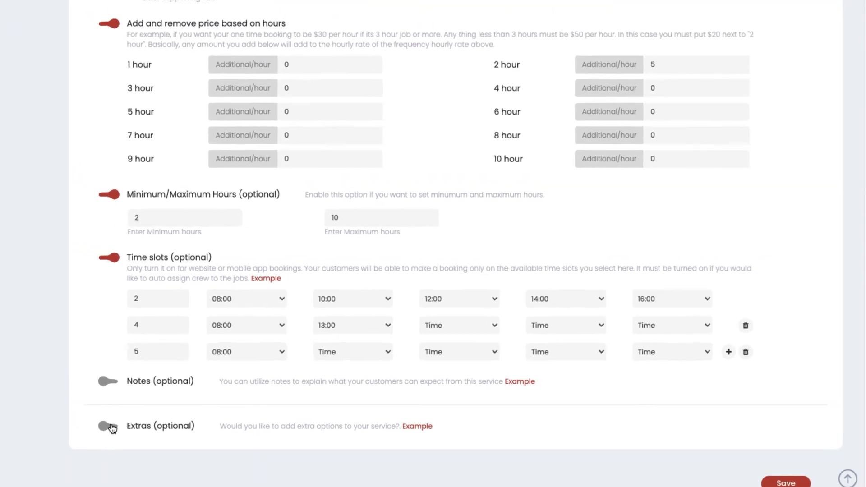
# Step: Enable extras for the service and create a "Cleaning supplies" extra using the Additional Amount pricing option
pyautogui.click(55, 413)
pyautogui.scroll(-1, 57, 414)
pyautogui.scroll(-8, 152, 437)
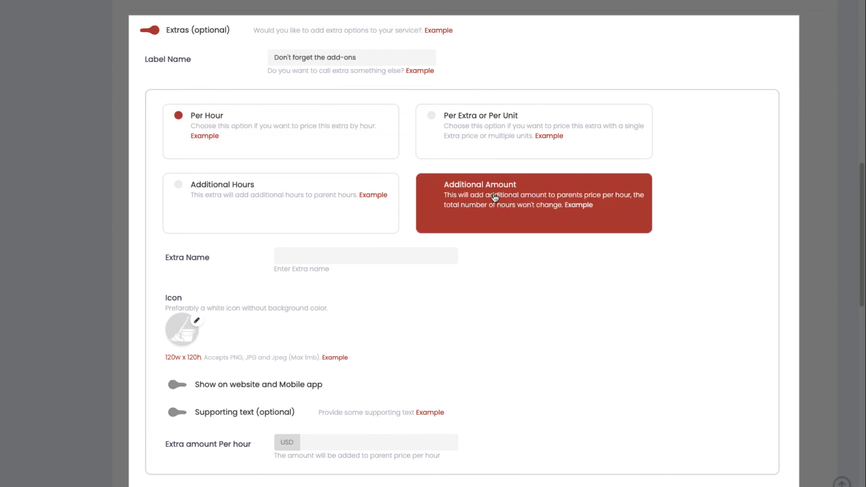
pyautogui.click(422, 254)
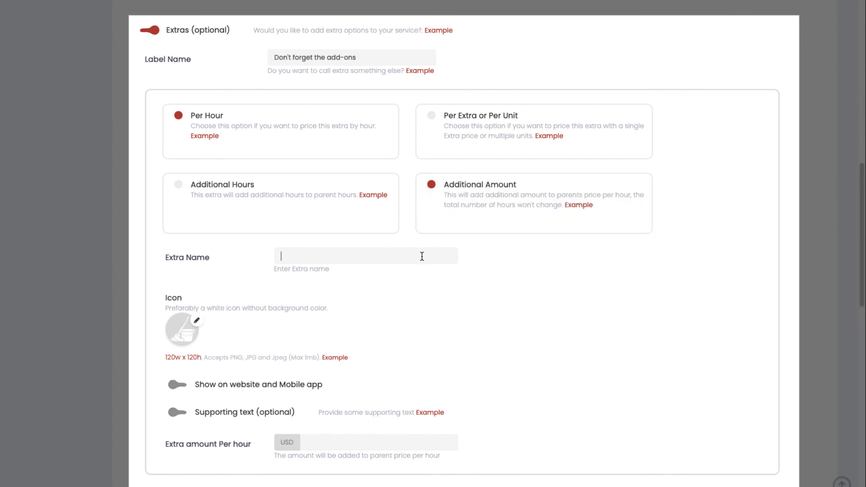
pyautogui.write('Cleaning supplies')
# Step: Show the extra on website and mobile app, with the supporting text "Choose this if you would like us to bring cleaning supplies"
pyautogui.click(176, 387)
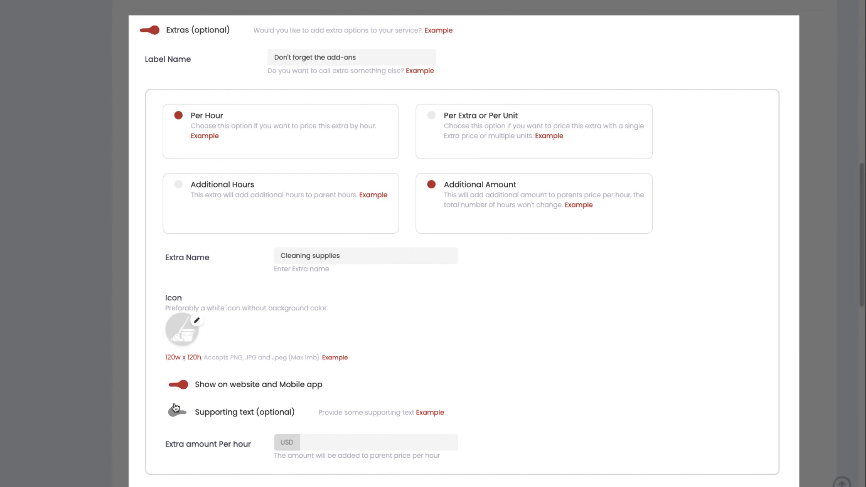
pyautogui.click(176, 412)
pyautogui.write('Choose this ')
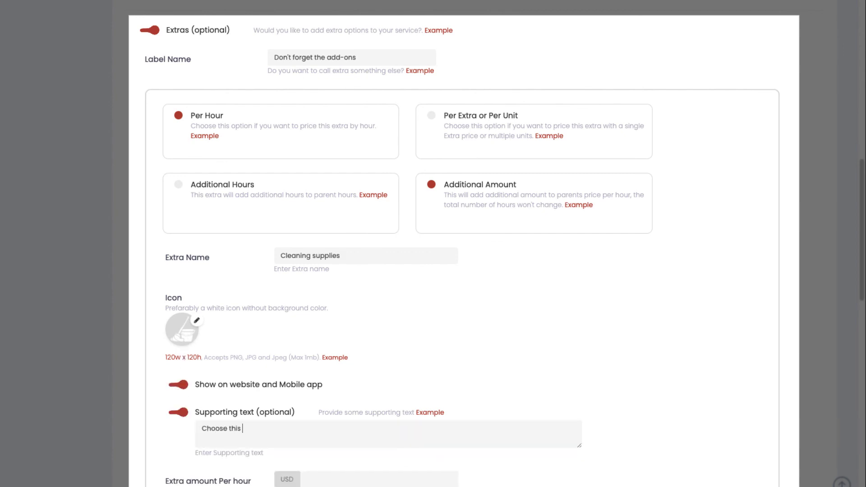
pyautogui.write('if you would like us to bring cleaning supplies')
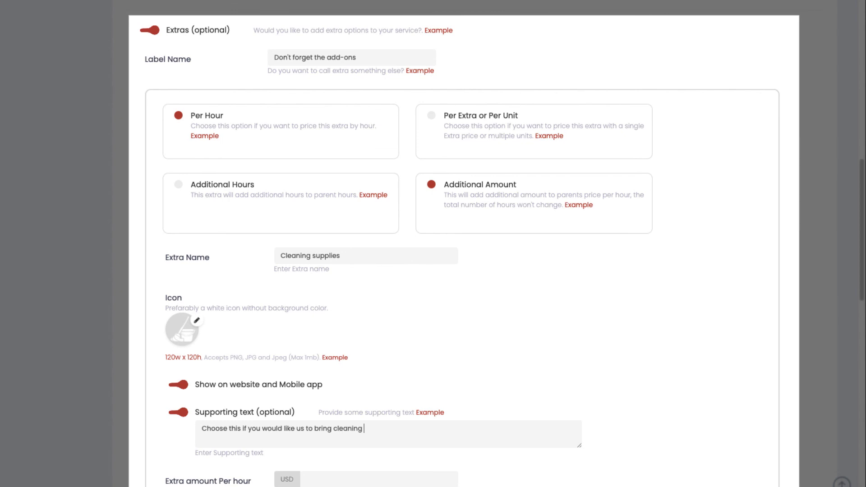
# Step: Set the Cleaning supplies extra amount per hour to USD 5
pyautogui.click(330, 477)
pyautogui.scroll(-2, 330, 478)
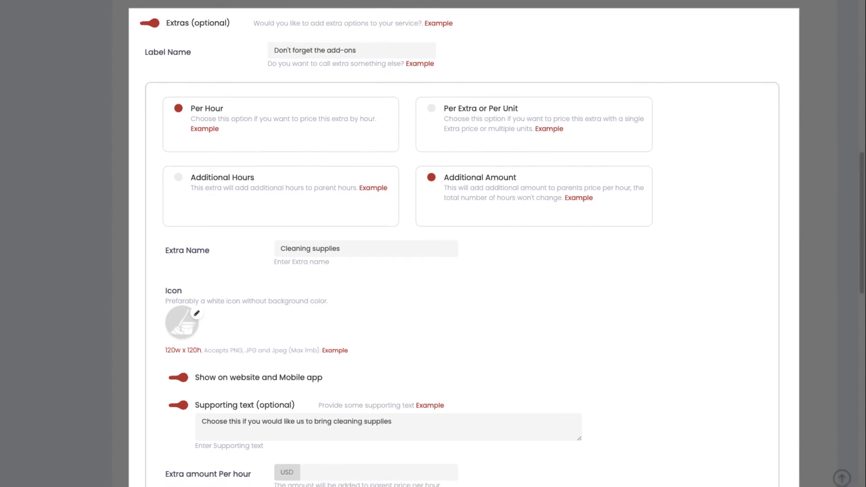
pyautogui.write('5')
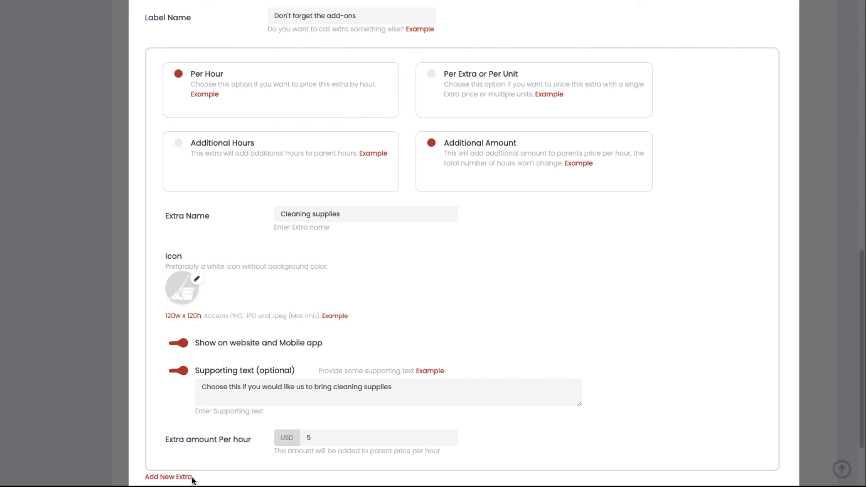
# Step: Add another hourly extra named "Balcony" using the Additional Hours pricing option
pyautogui.click(191, 478)
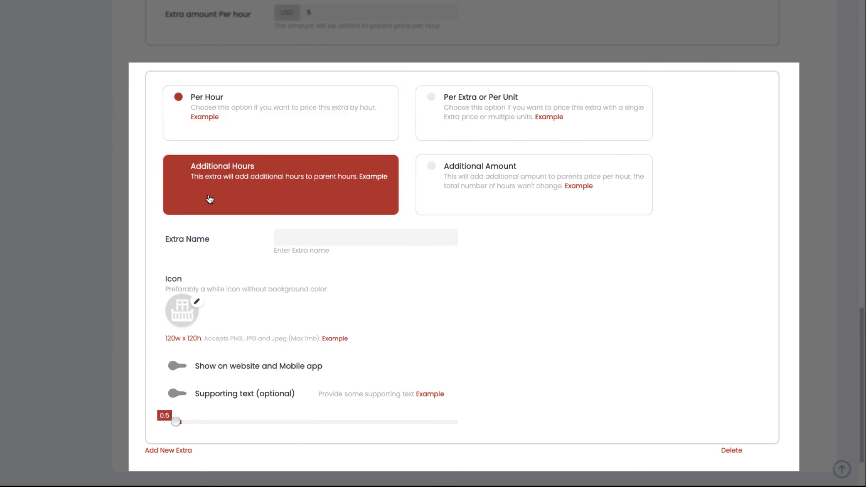
pyautogui.click(378, 239)
pyautogui.write('Balcony')
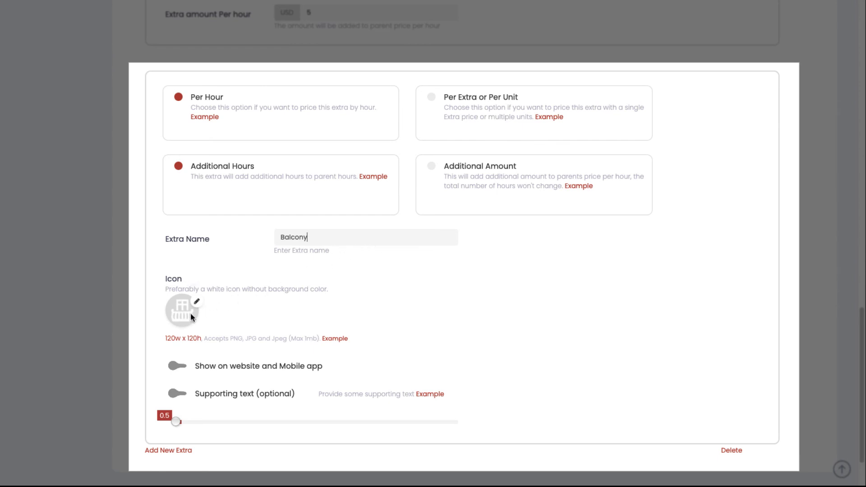
# Step: Show the Balcony extra on website and mobile app, with supporting text "Would you like us to clean your balcony as well?" and 1 additional hour
pyautogui.click(180, 366)
pyautogui.click(175, 395)
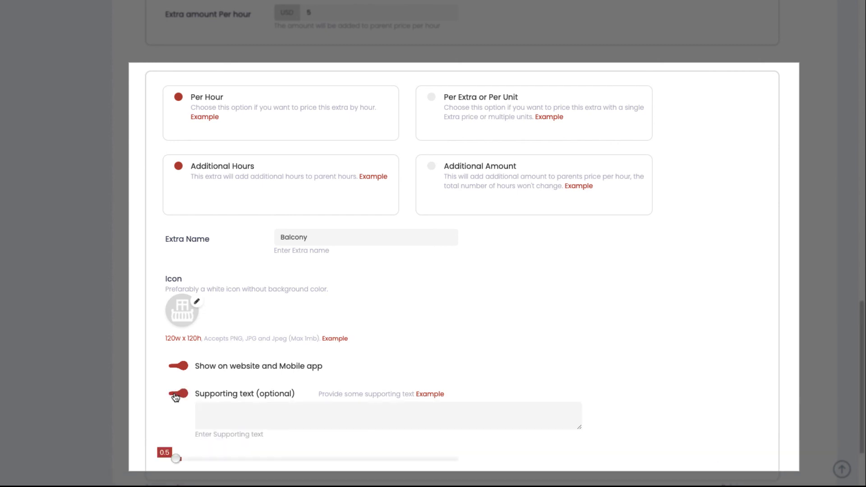
pyautogui.click(294, 417)
pyautogui.write('Would you like us to clean your balcony as well?')
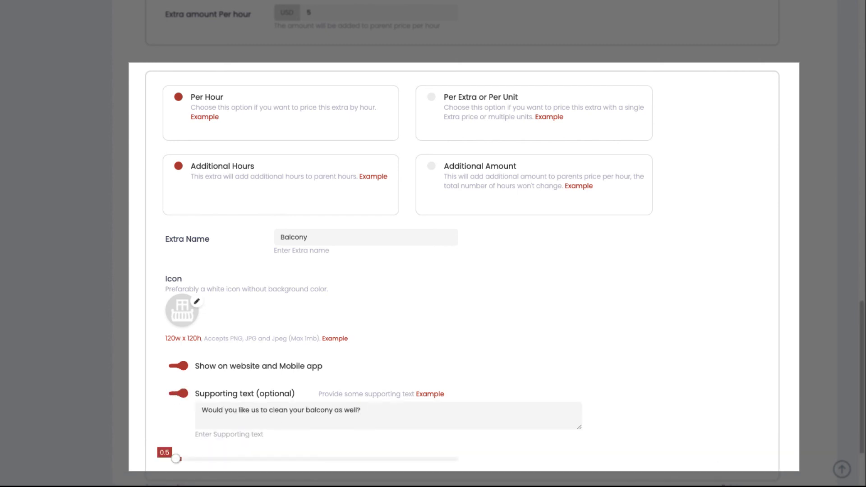
pyautogui.click(185, 458)
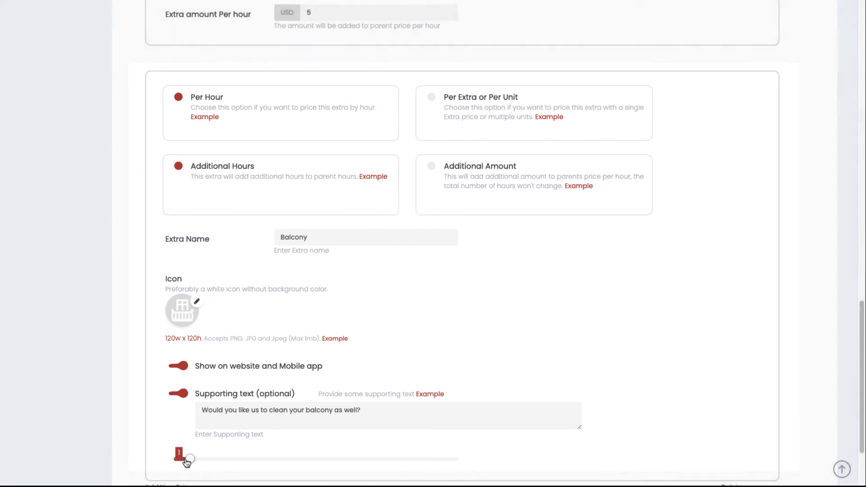
# Step: Add a third extra named "Vacuum" using the Per Extra or Per Unit pricing option
pyautogui.scroll(-3, 189, 463)
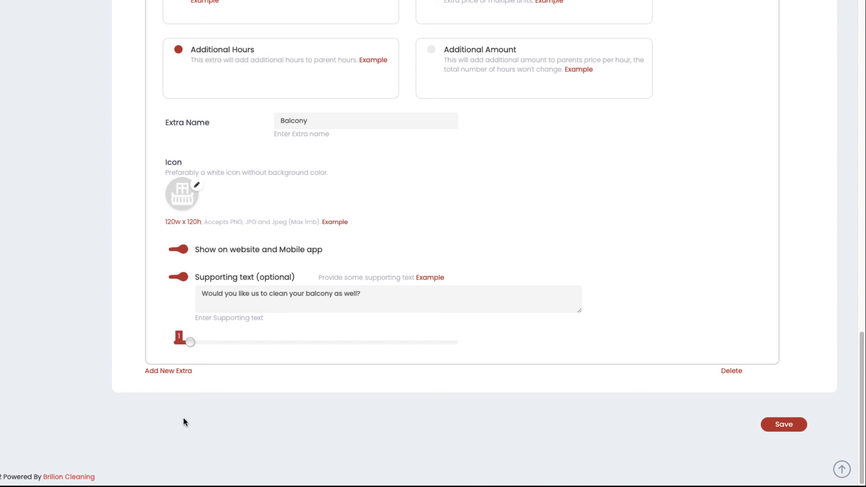
pyautogui.click(181, 377)
pyautogui.scroll(-7, 159, 456)
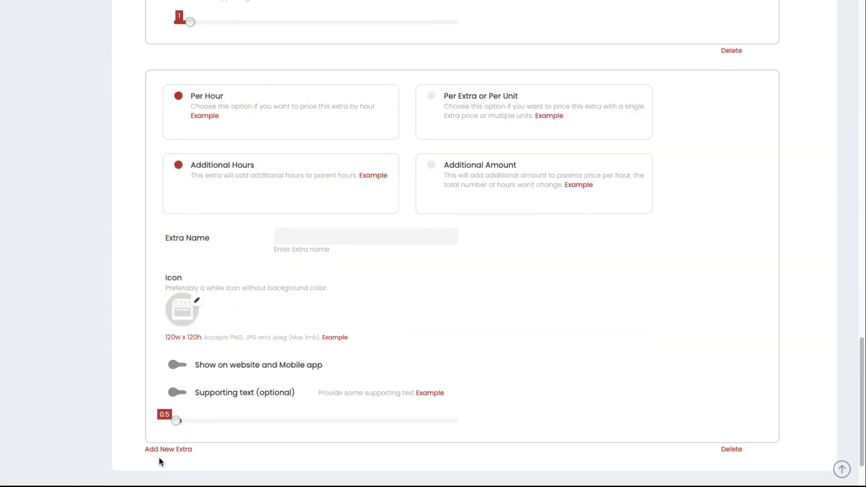
pyautogui.click(579, 113)
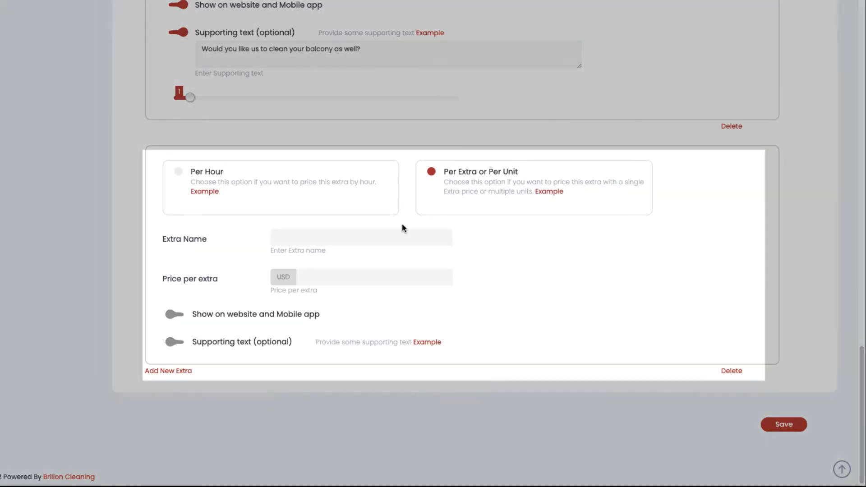
pyautogui.click(402, 232)
pyautogui.write('Vacuum')
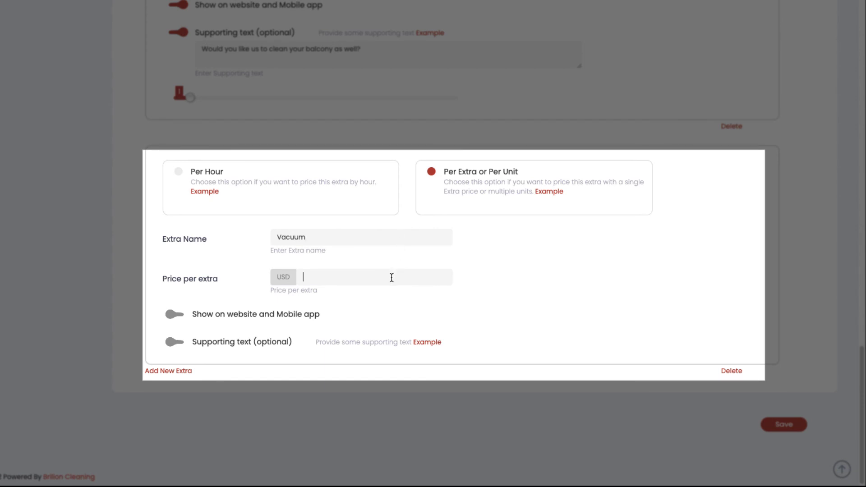
# Step: Price the Vacuum extra at USD 50, show it on website and mobile app, and enter supporting text starting "Would you like us to bring our"
pyautogui.click(171, 314)
pyautogui.click(173, 341)
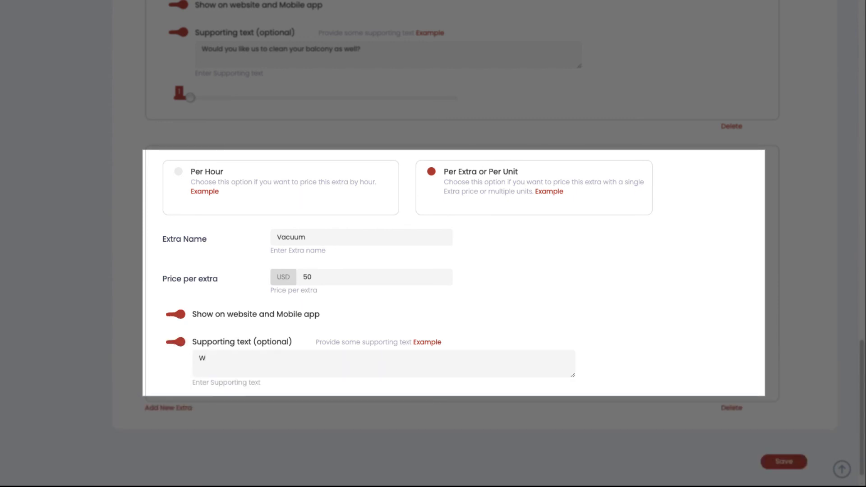
pyautogui.write('Would you like us to bring our')
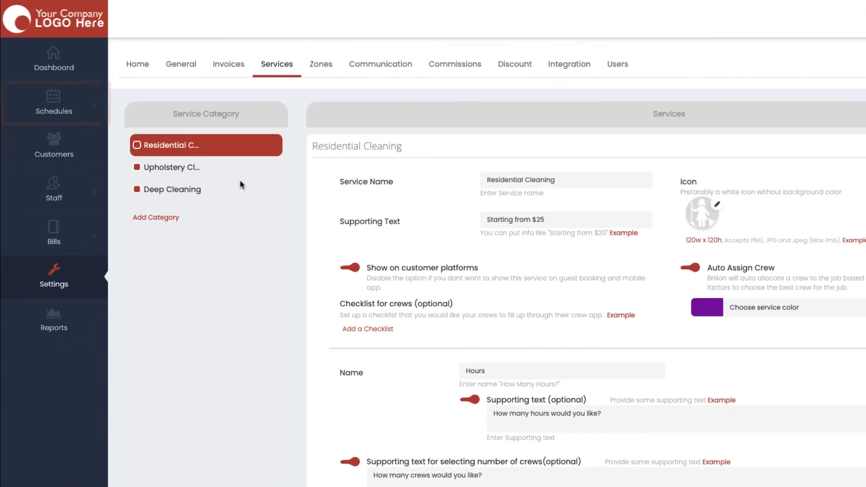
# Step: Open the daily schedule and start a new booking for the customer found by searching "cust"
pyautogui.click(58, 108)
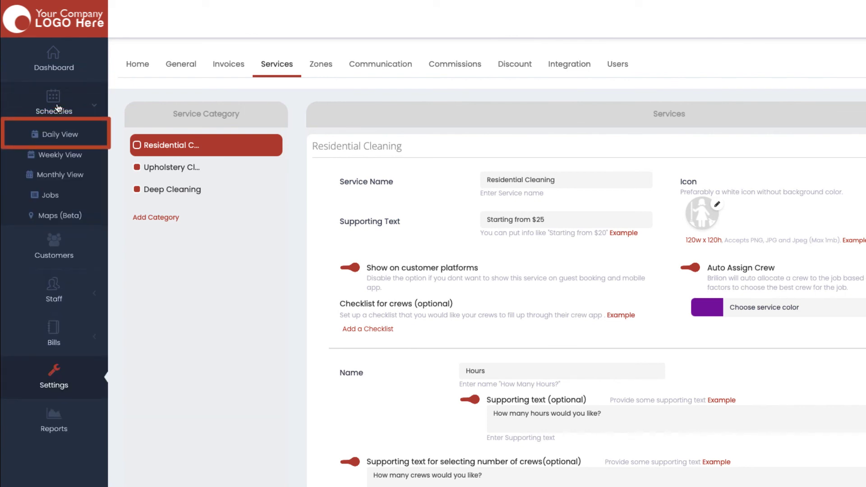
pyautogui.click(61, 132)
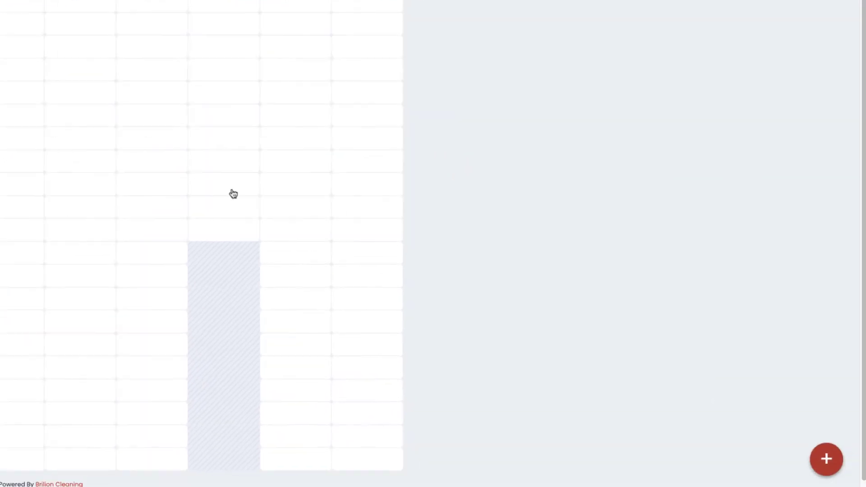
pyautogui.write('cust')
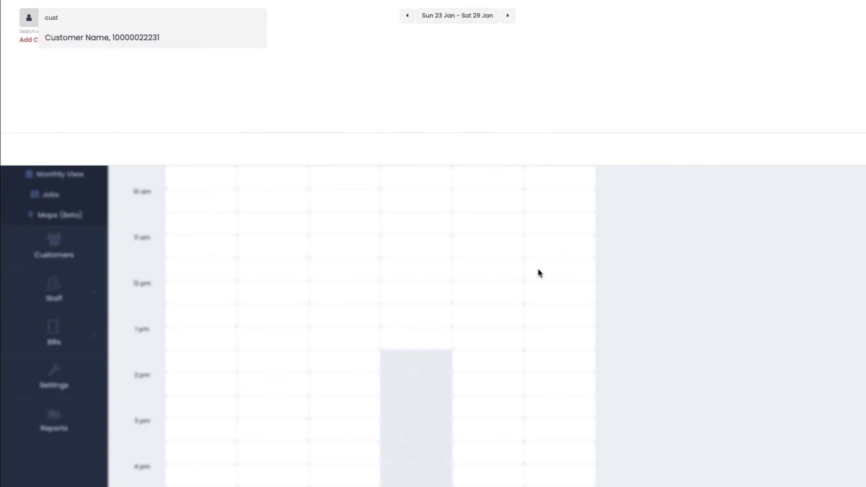
pyautogui.click(102, 38)
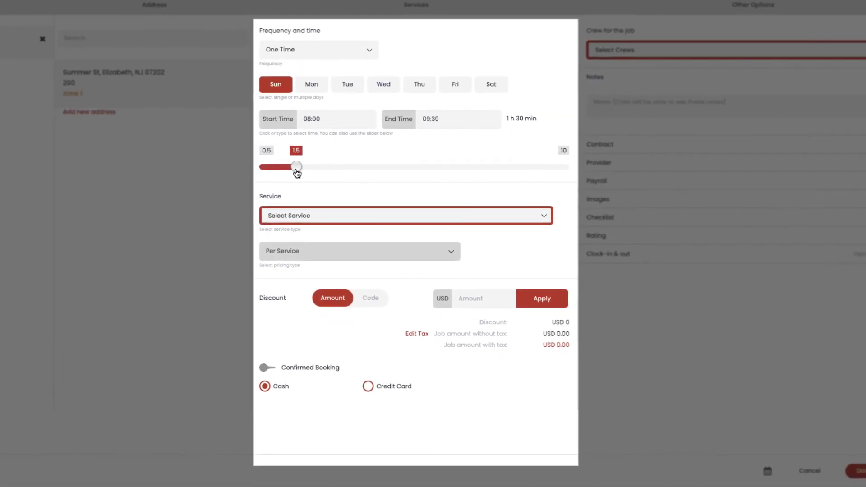
# Step: Set the booking duration to 2 hours, from 08:00 to 10:00, and choose Residential Cleaning as the service
pyautogui.moveTo(297, 173); pyautogui.dragTo(317, 174)
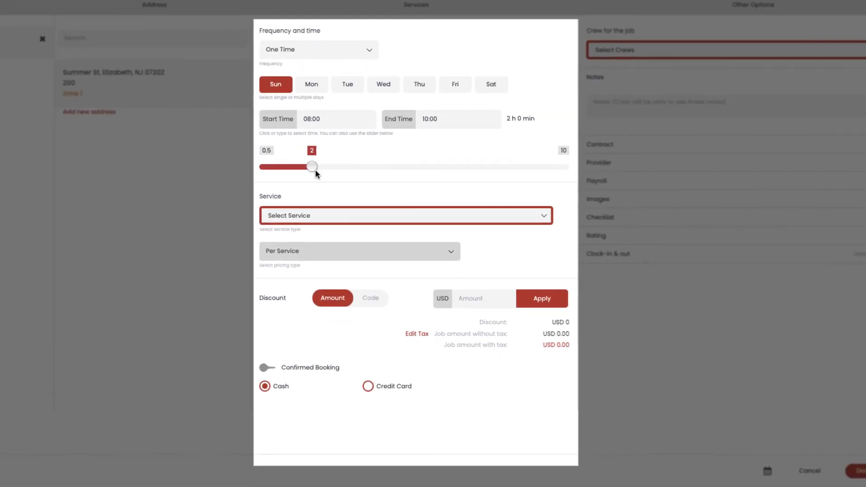
pyautogui.click(321, 216)
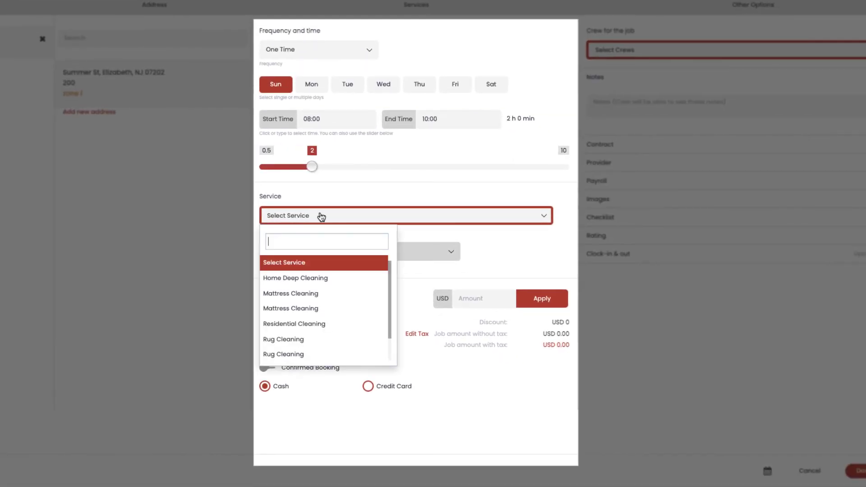
pyautogui.click(299, 324)
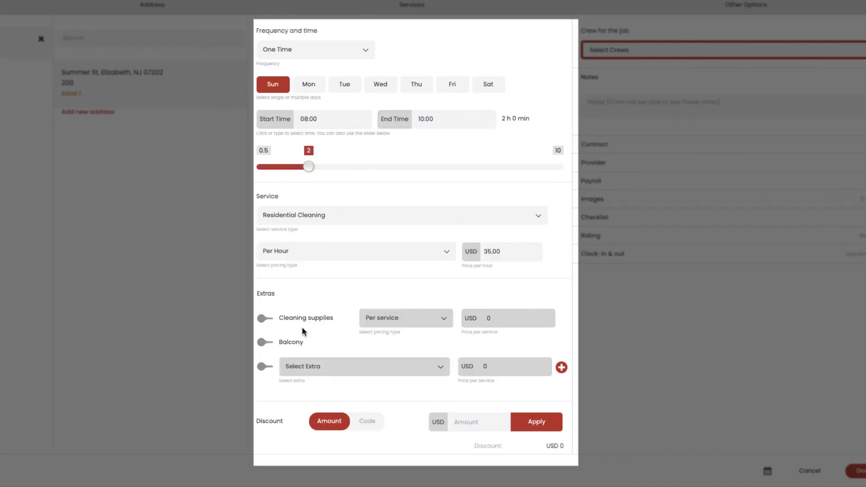
# Step: Enable the Cleaning supplies extra with per-hour pricing and add the Vacuum extra to the booking
pyautogui.click(266, 320)
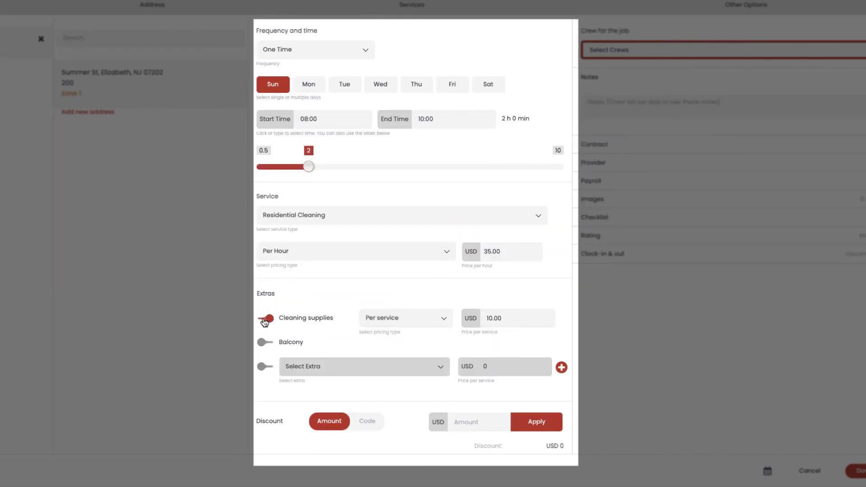
pyautogui.click(386, 323)
pyautogui.click(385, 349)
pyautogui.click(265, 366)
pyautogui.click(285, 366)
pyautogui.click(302, 430)
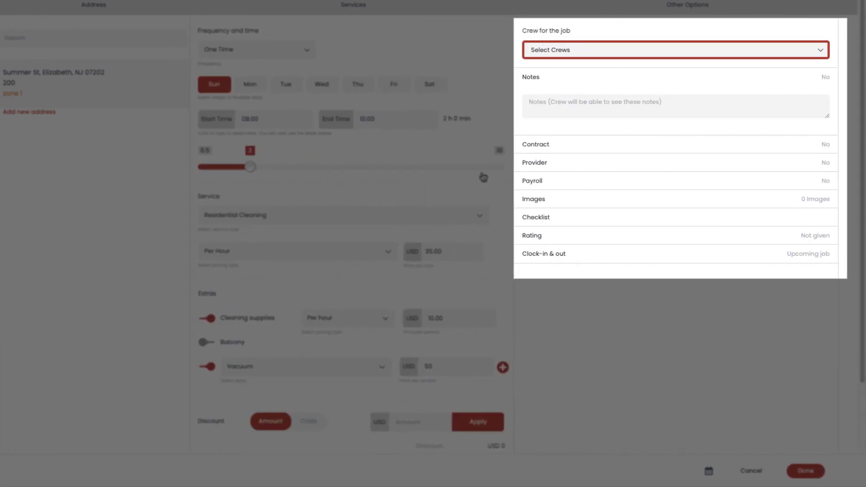
# Step: Open the crew selection for the new Residential Cleaning job
pyautogui.click(605, 50)
pyautogui.scroll(-1, 586, 137)
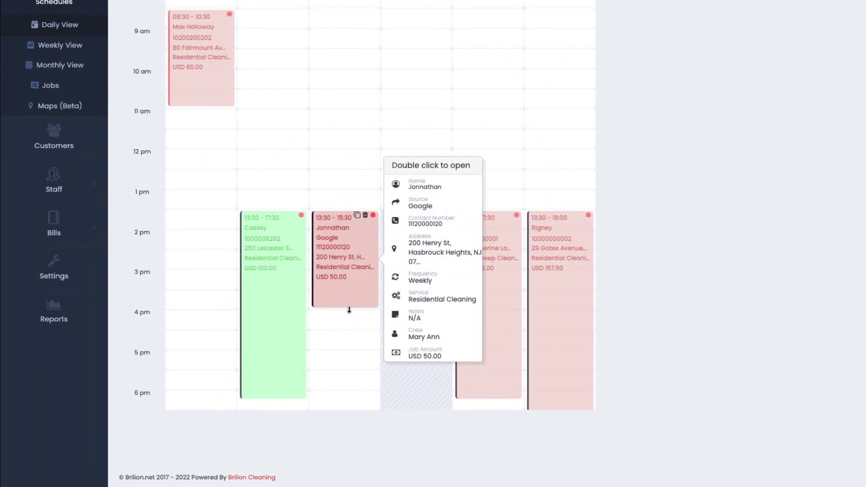
# Step: Extend the weekly USD 50.00 Residential Cleaning booking to end at 16:30, applying the change to this booking only
pyautogui.moveTo(348, 309); pyautogui.dragTo(351, 333)
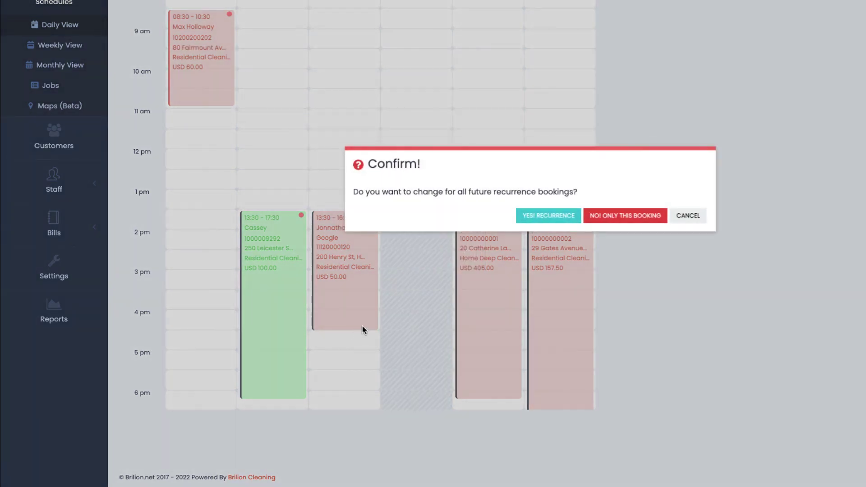
pyautogui.click(628, 217)
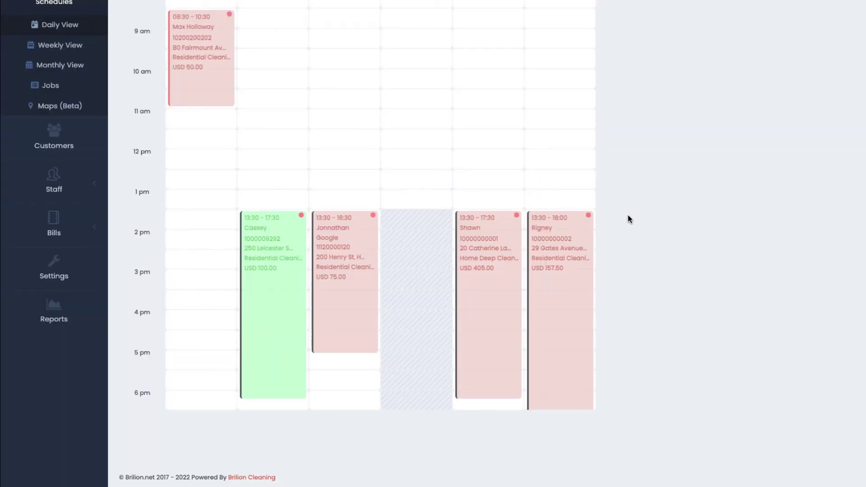